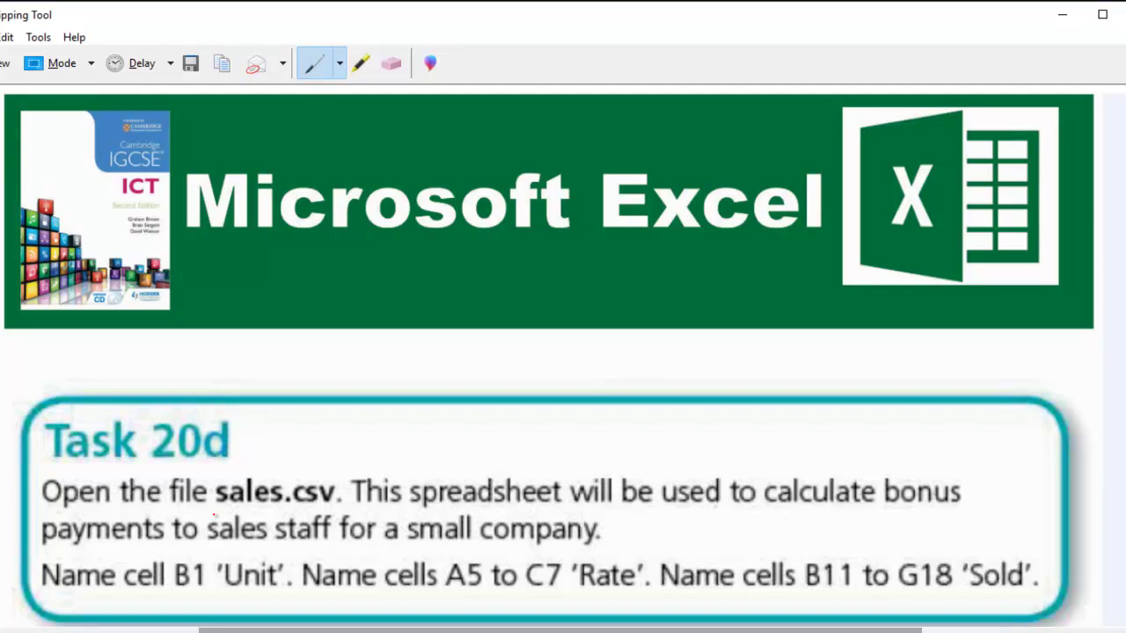
Underline sales.csv, B1 'Unit', A5 to C7 'Rate' and B11 to G18 'Sold' in the Task 20d instructions with the red pen
left_click_drag(214, 513, 339, 510)
left_click_drag(173, 597, 272, 595)
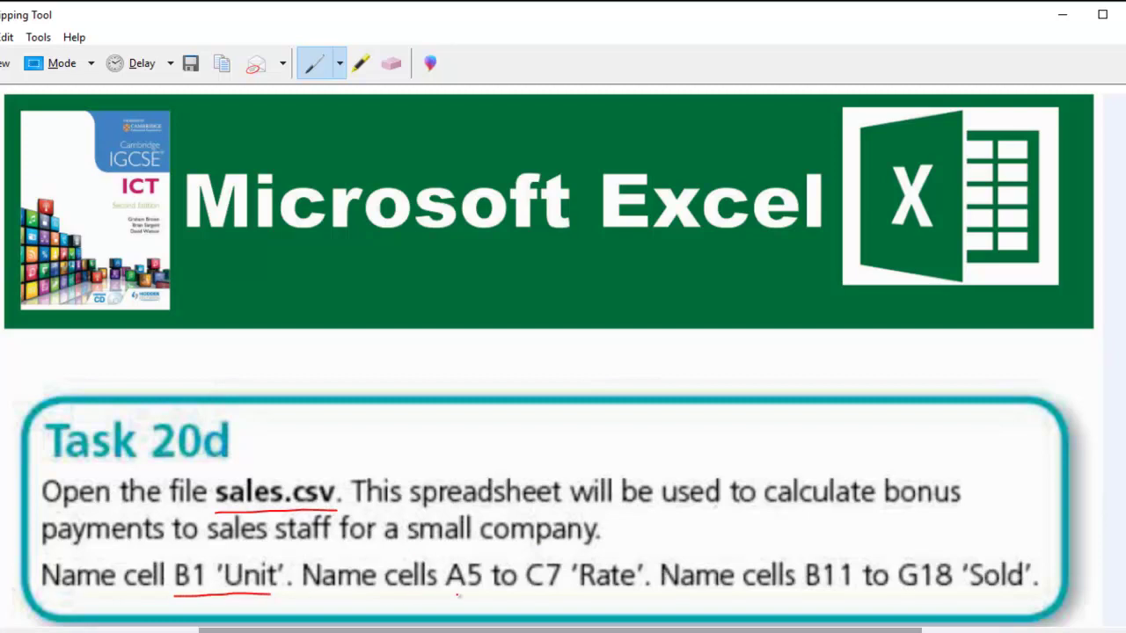
left_click_drag(458, 597, 632, 600)
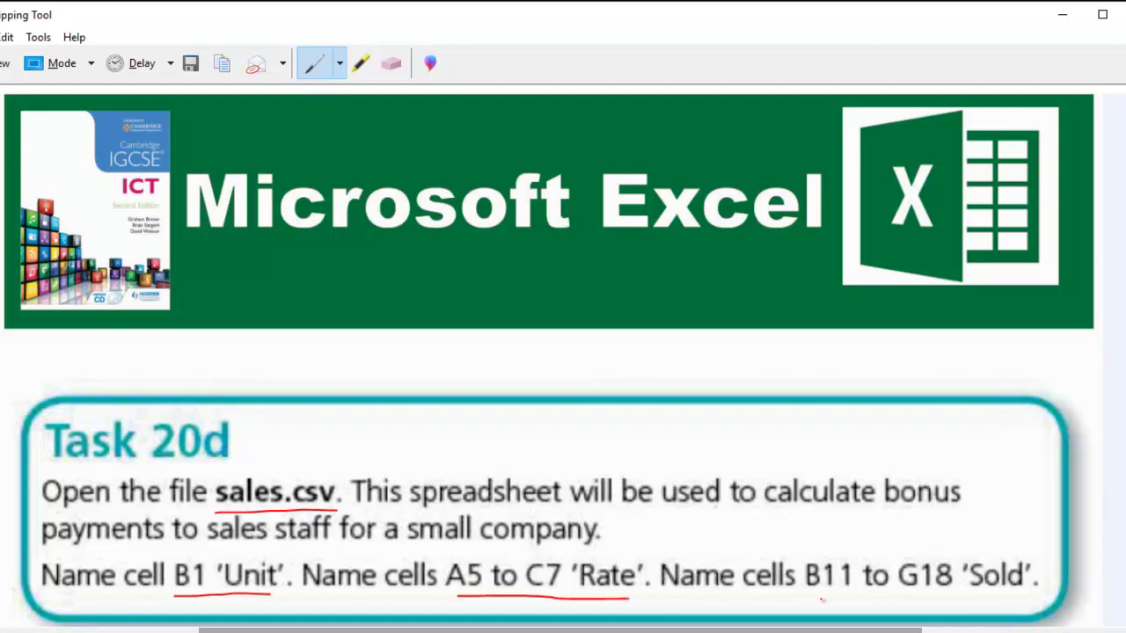
left_click_drag(820, 600, 1041, 598)
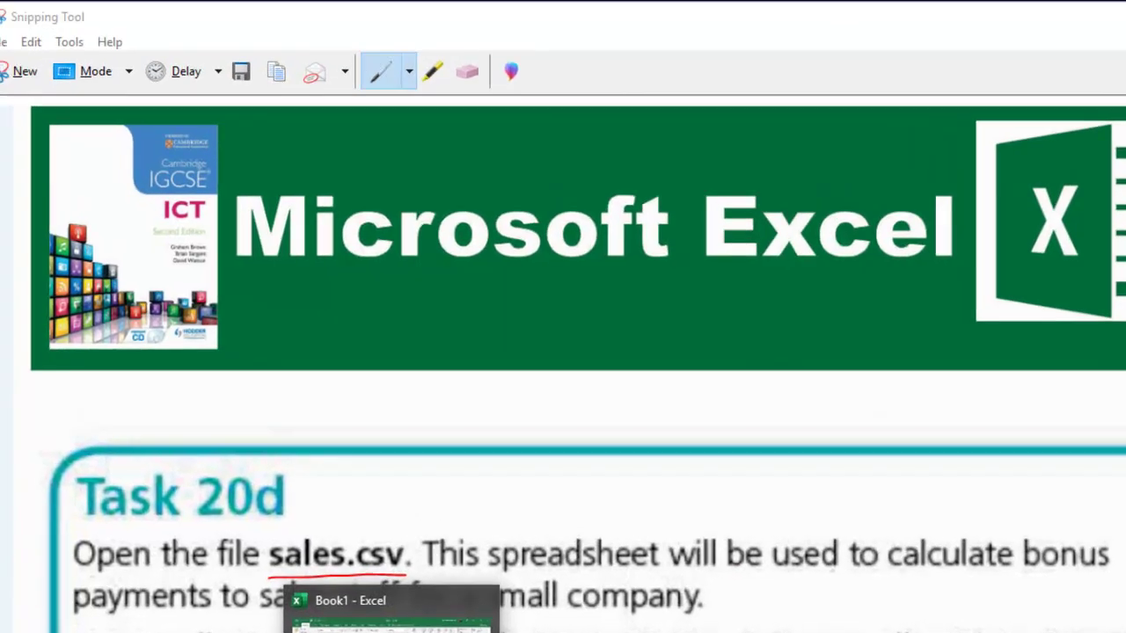
Switch to Excel and open sales.csv from the Chapter20 folder on the Desktop, with the file type filter set to All Files
left_click(370, 607)
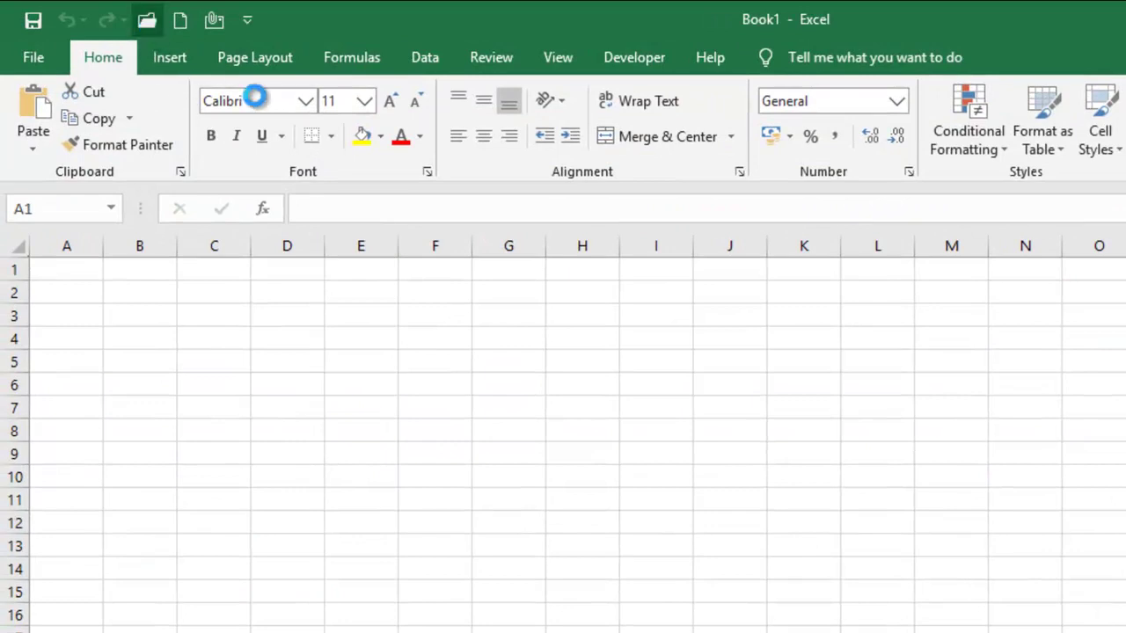
left_click(147, 21)
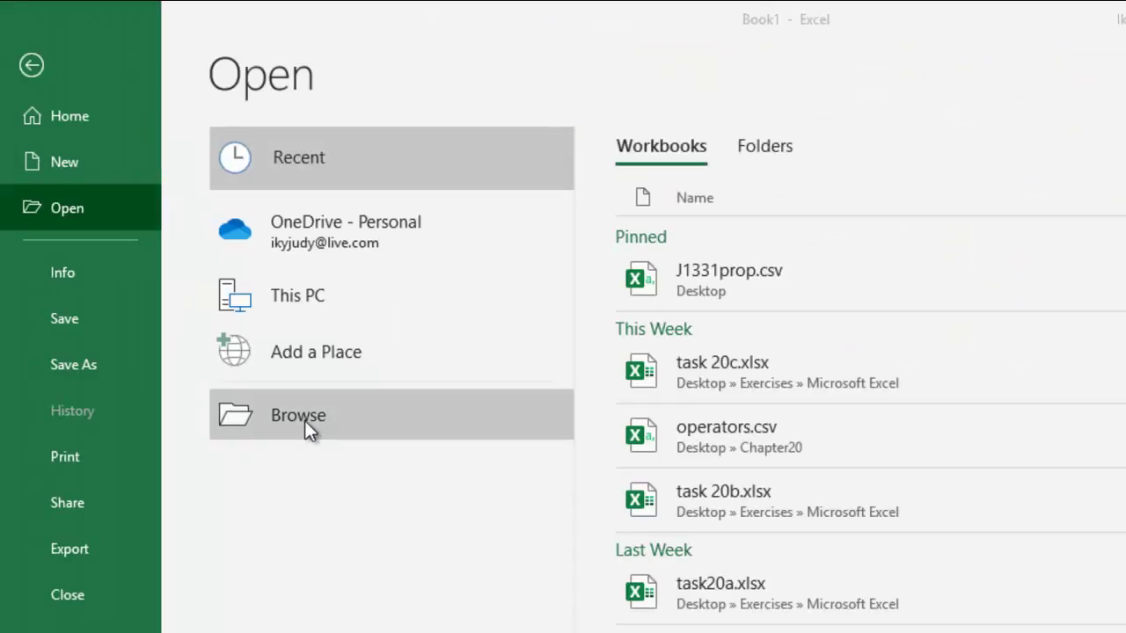
left_click(305, 420)
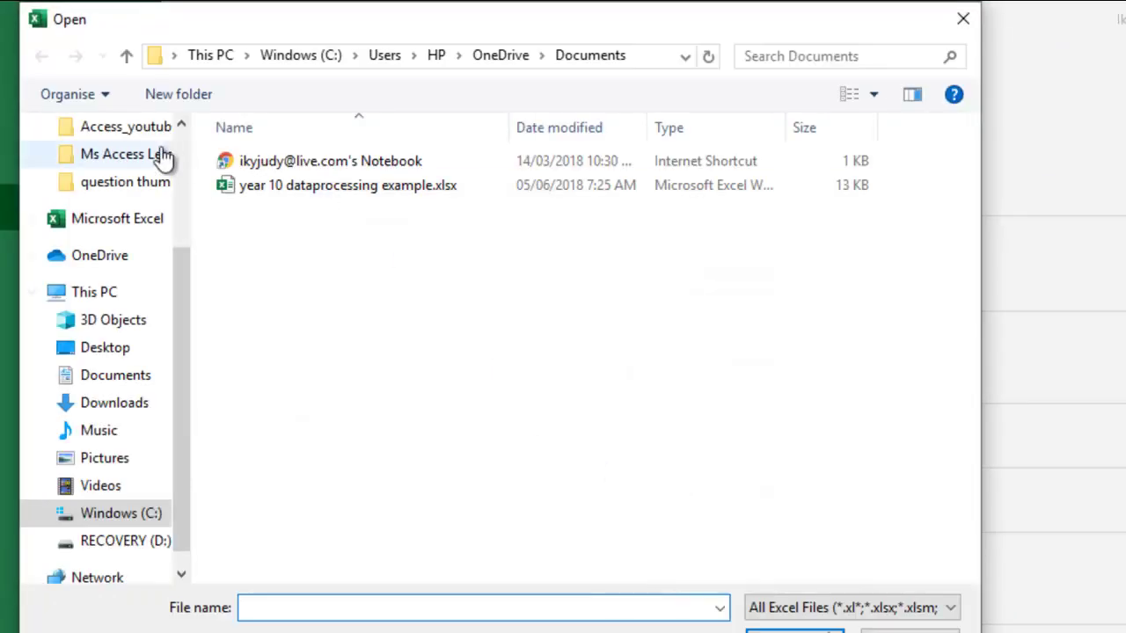
left_click(110, 349)
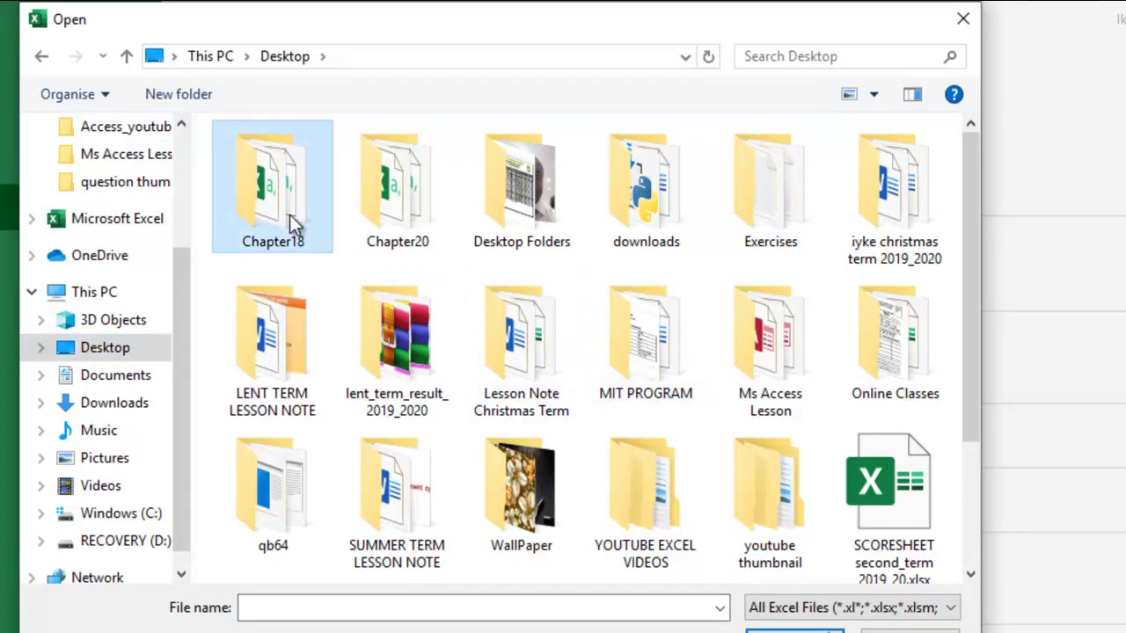
double_click(290, 216)
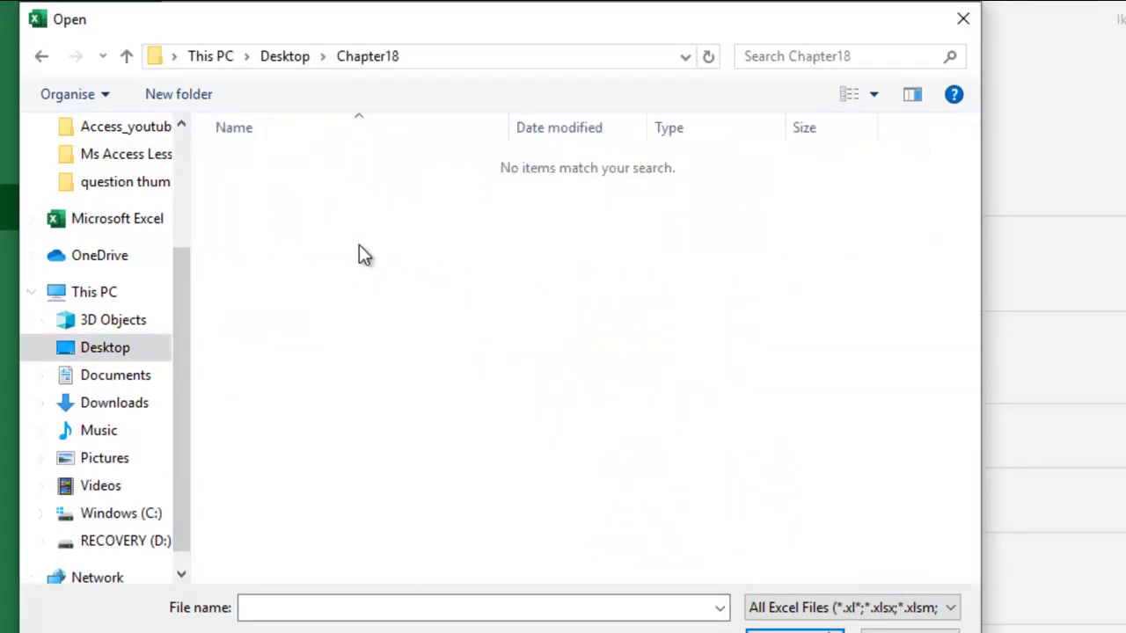
left_click(41, 56)
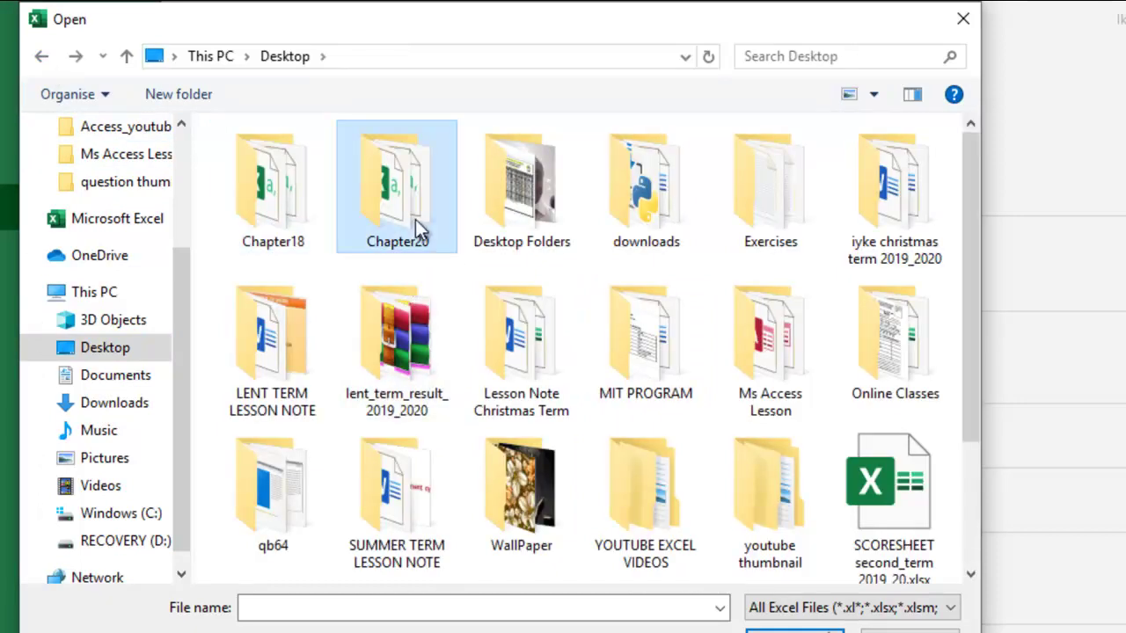
double_click(415, 219)
left_click(837, 606)
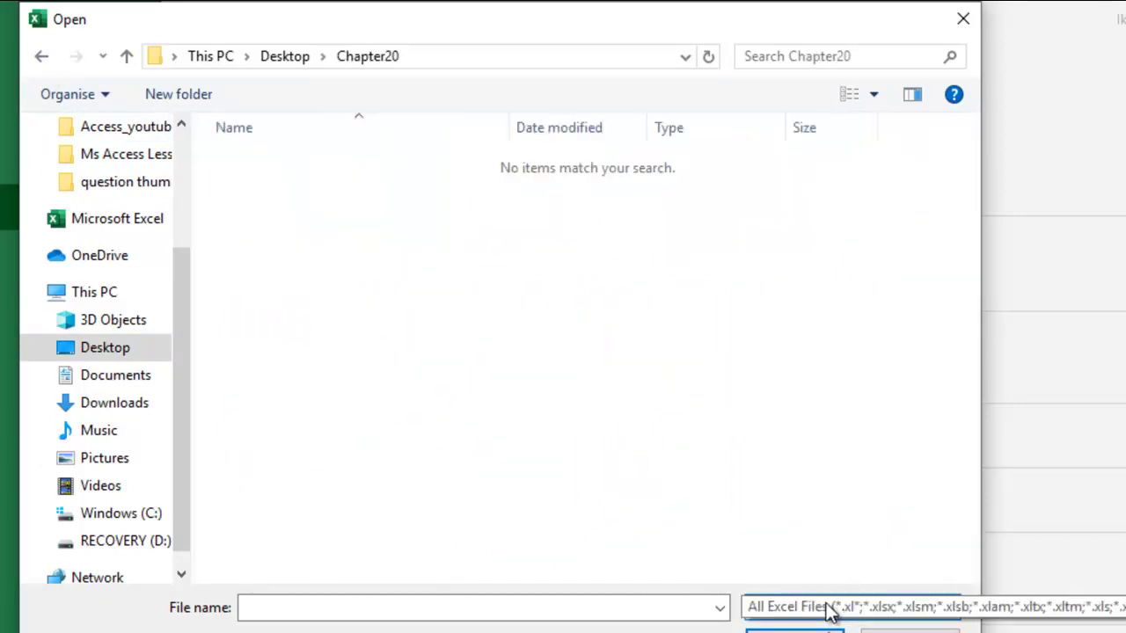
left_click(780, 239)
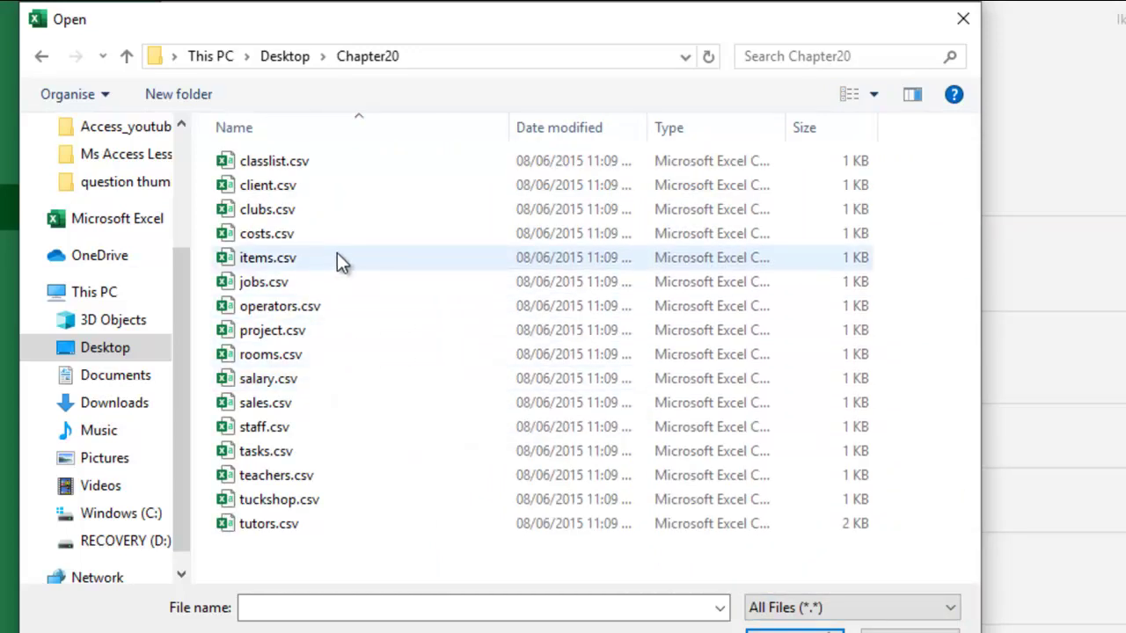
left_click(293, 405)
left_click(828, 630)
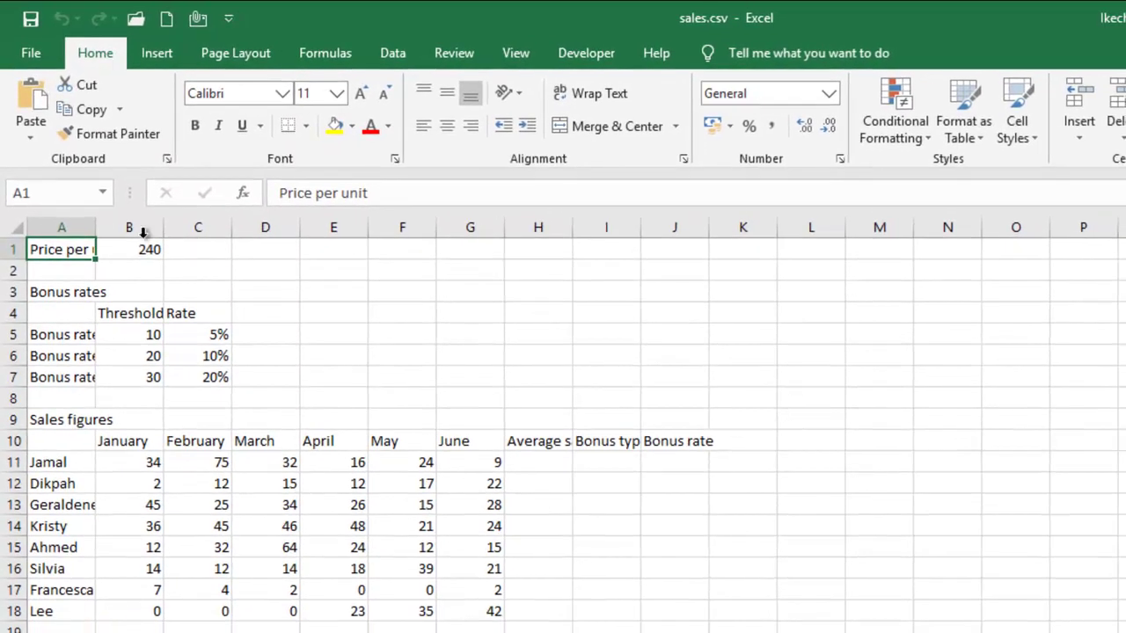
Autofit the widths of columns A, B, C, H, I and J to their contents
double_click(96, 230)
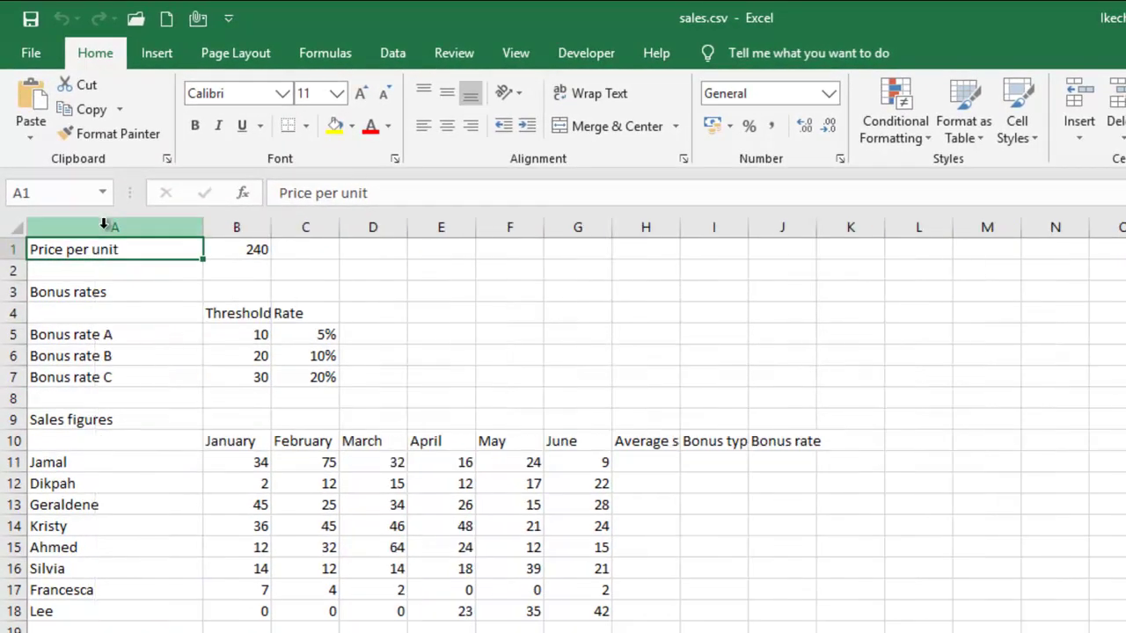
double_click(272, 228)
double_click(348, 228)
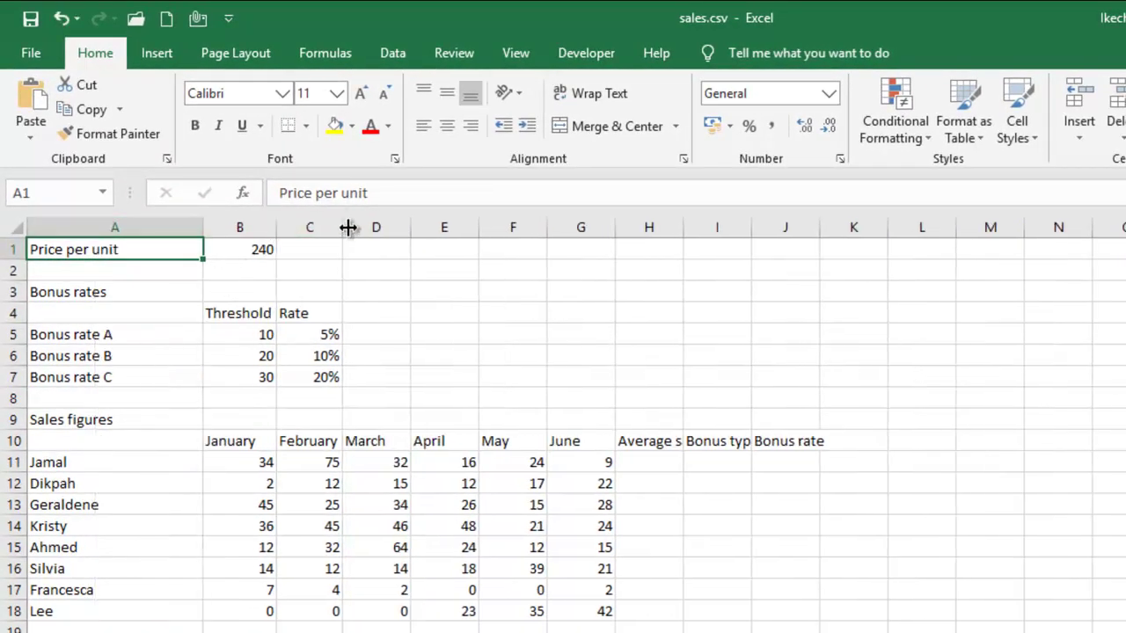
double_click(687, 227)
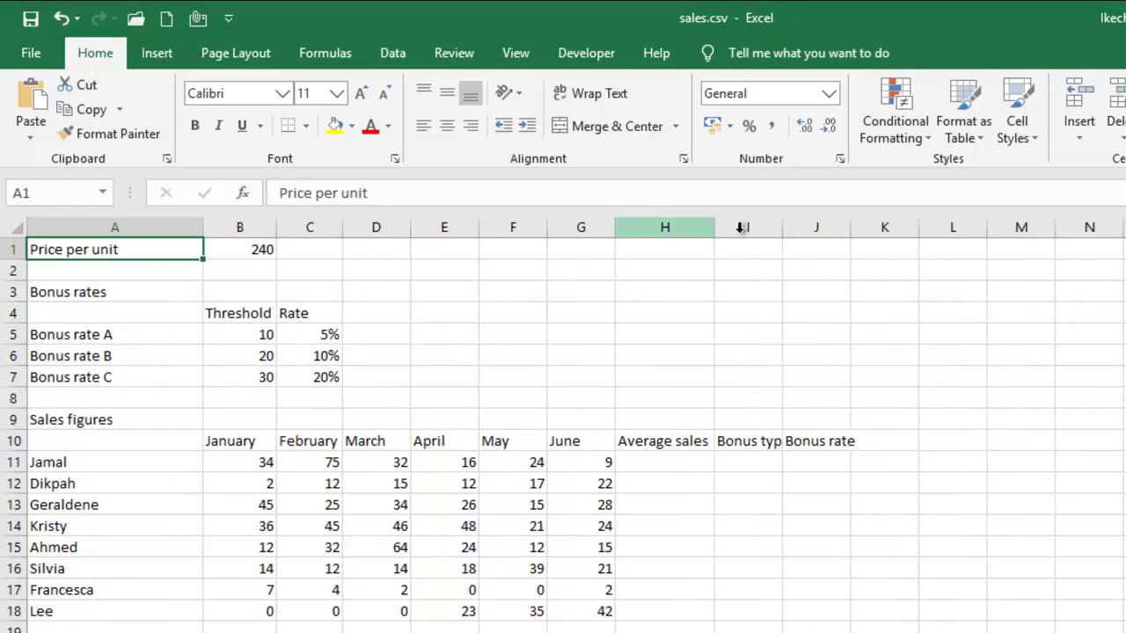
double_click(783, 227)
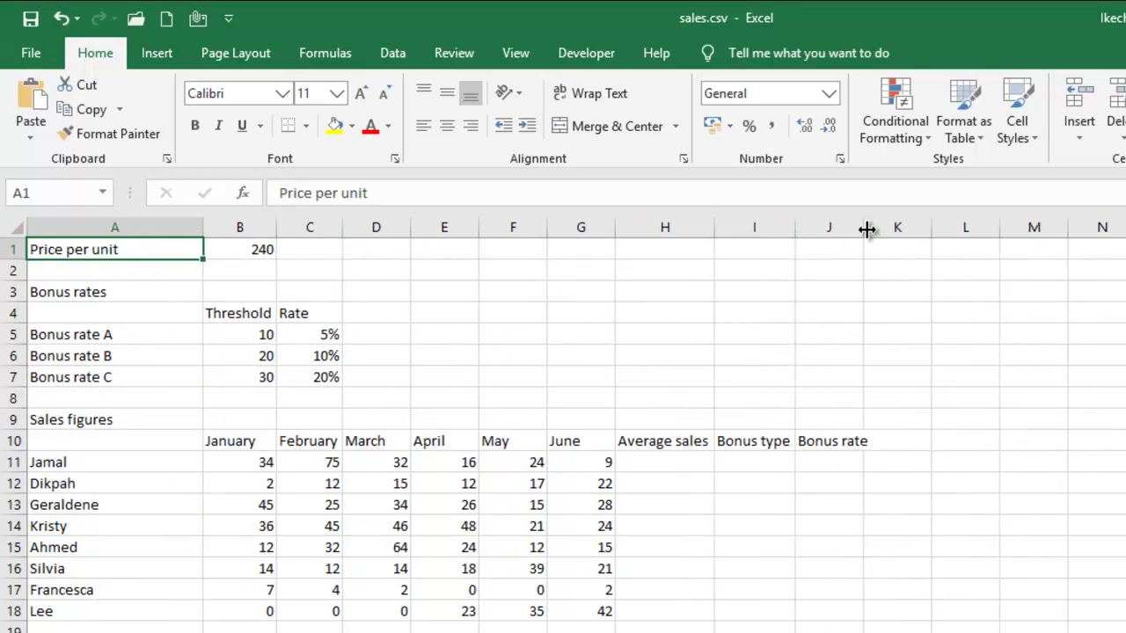
double_click(865, 228)
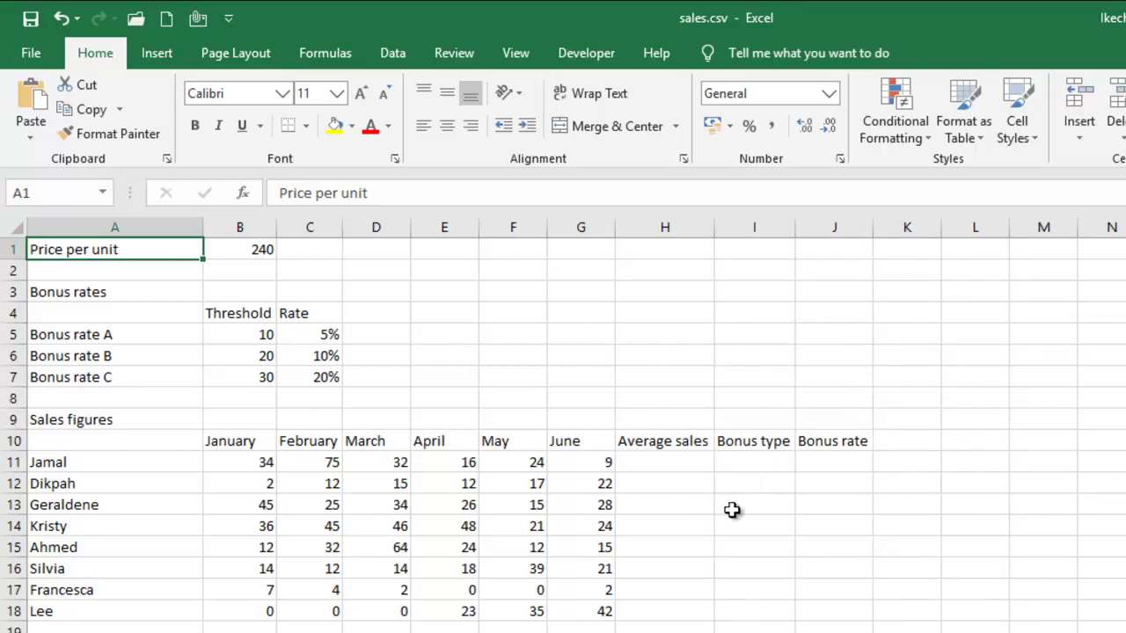
Begin defining a name for the price per unit cell B1, entering Unit as the name
left_click(246, 250)
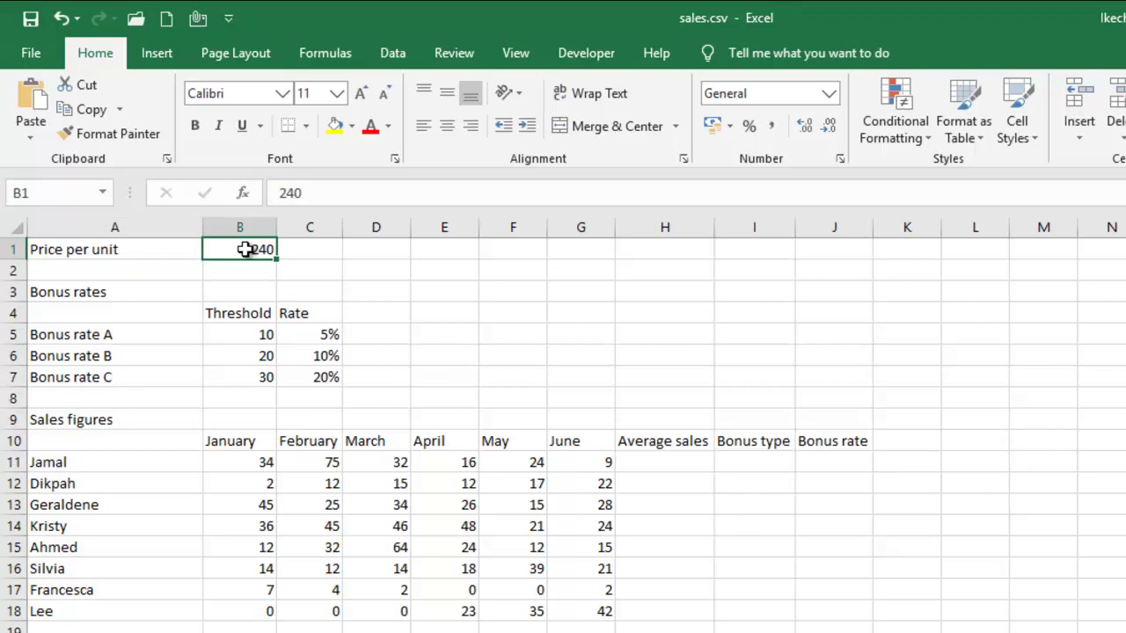
right_click(246, 250)
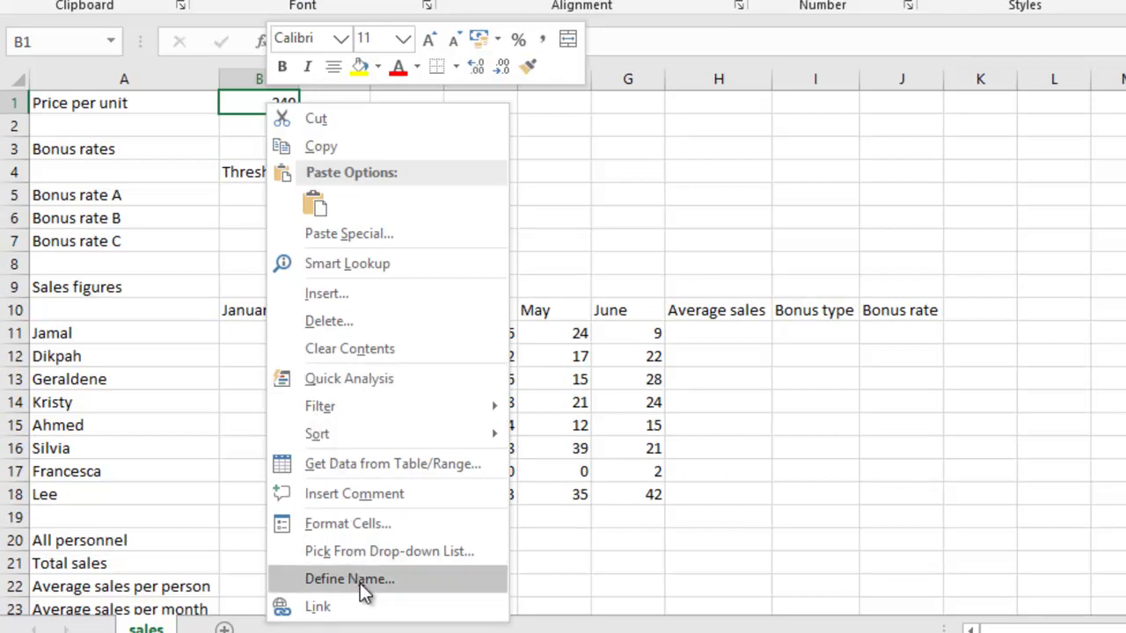
left_click(359, 583)
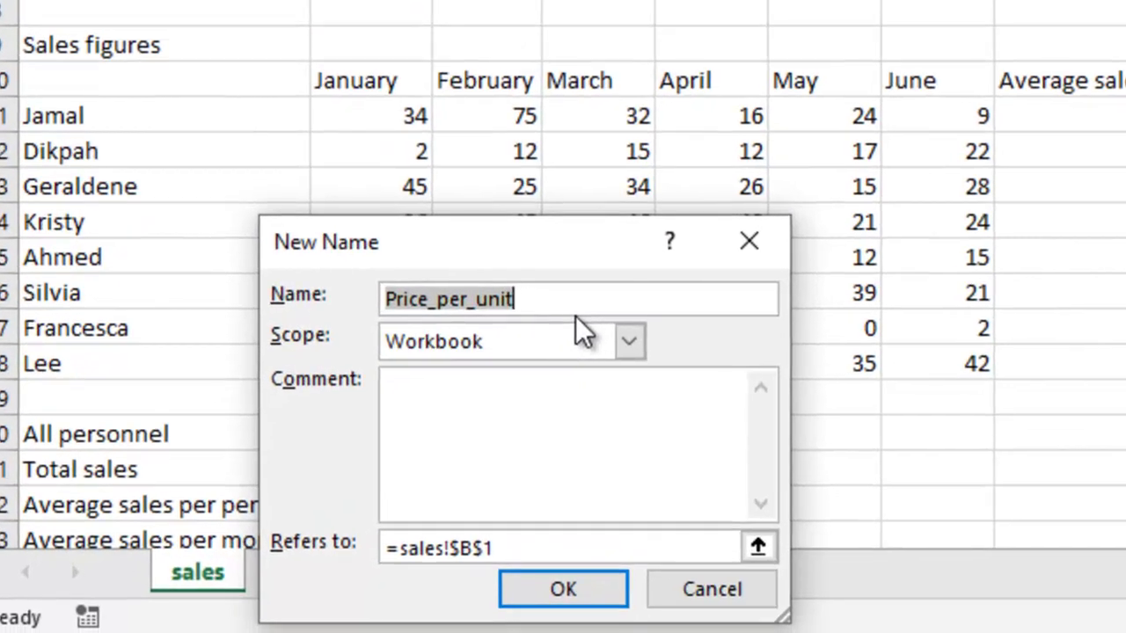
type("Unit")
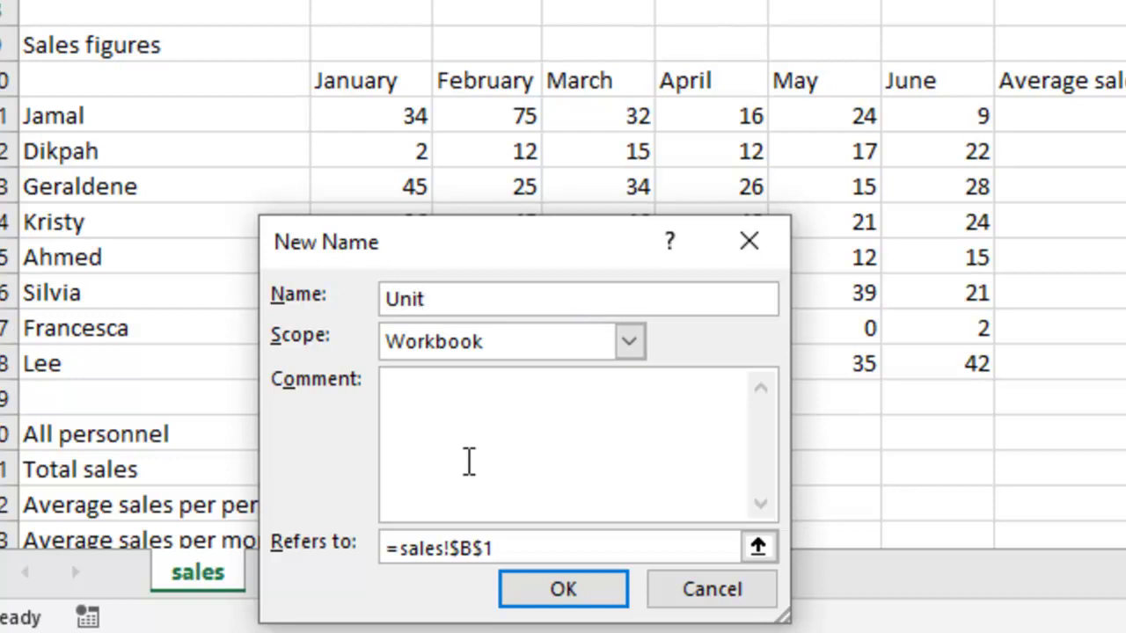
Add the comment "This is the price charged to the customer for each item sold.", create the name, and reselect B1 to check it
left_click(442, 396)
type("This ")
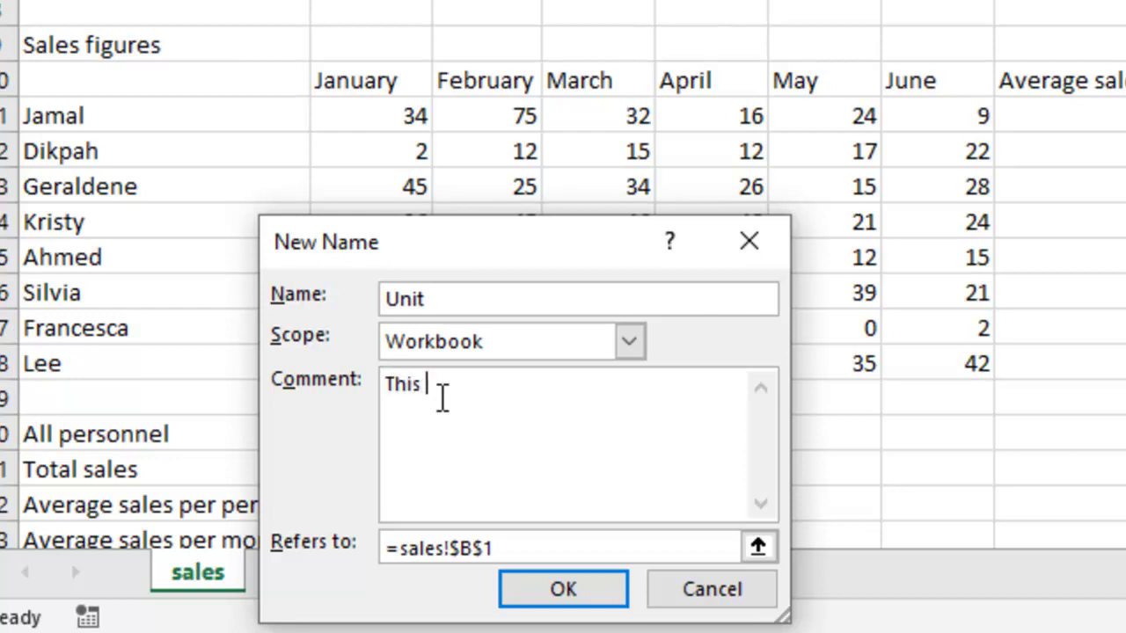
type("is the pro")
key("BackSpace")
type("ice ")
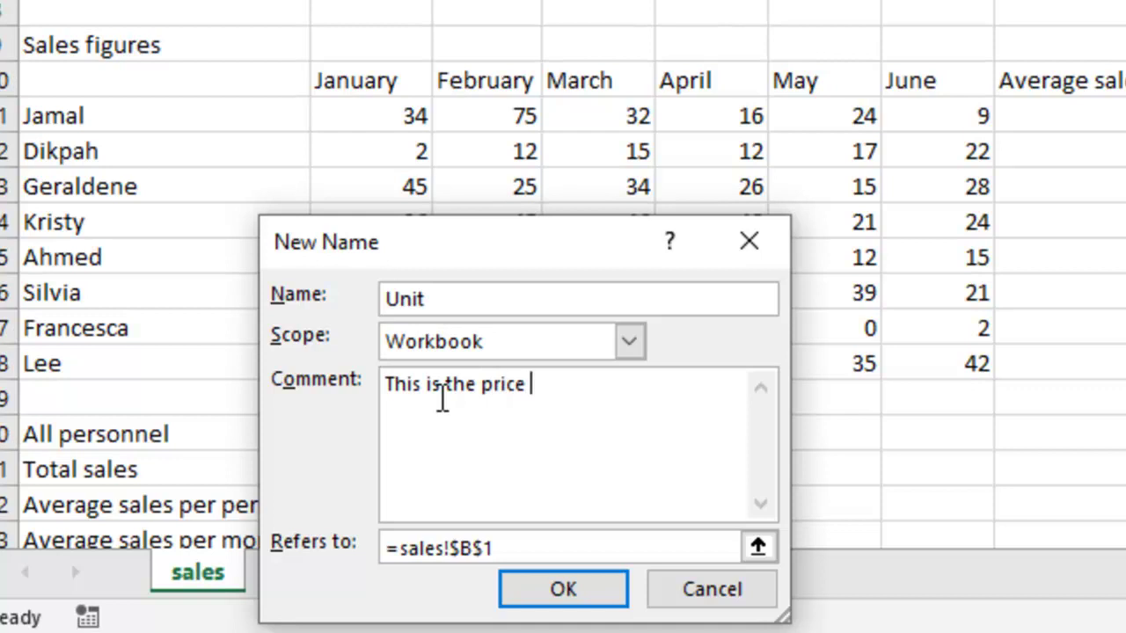
type("charged")
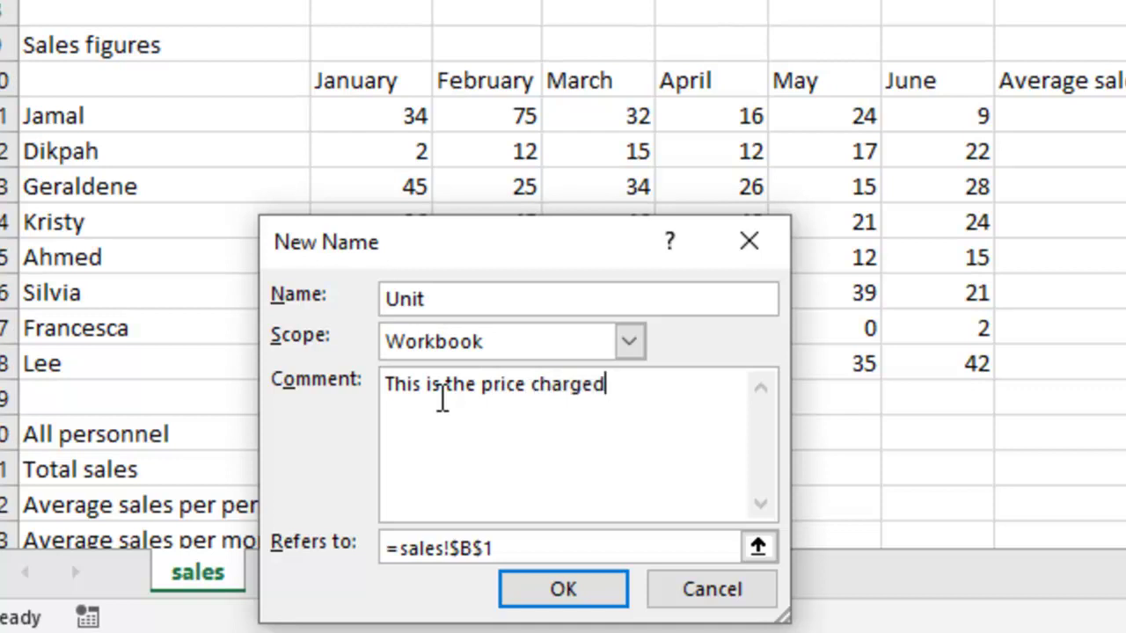
type(" to the ")
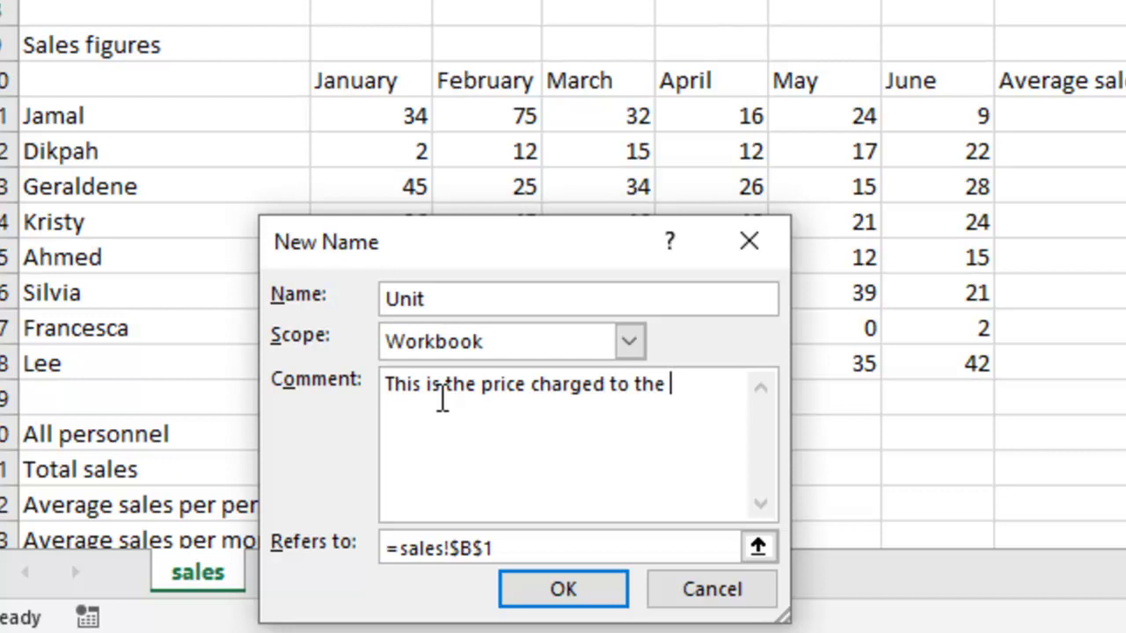
type("cusot")
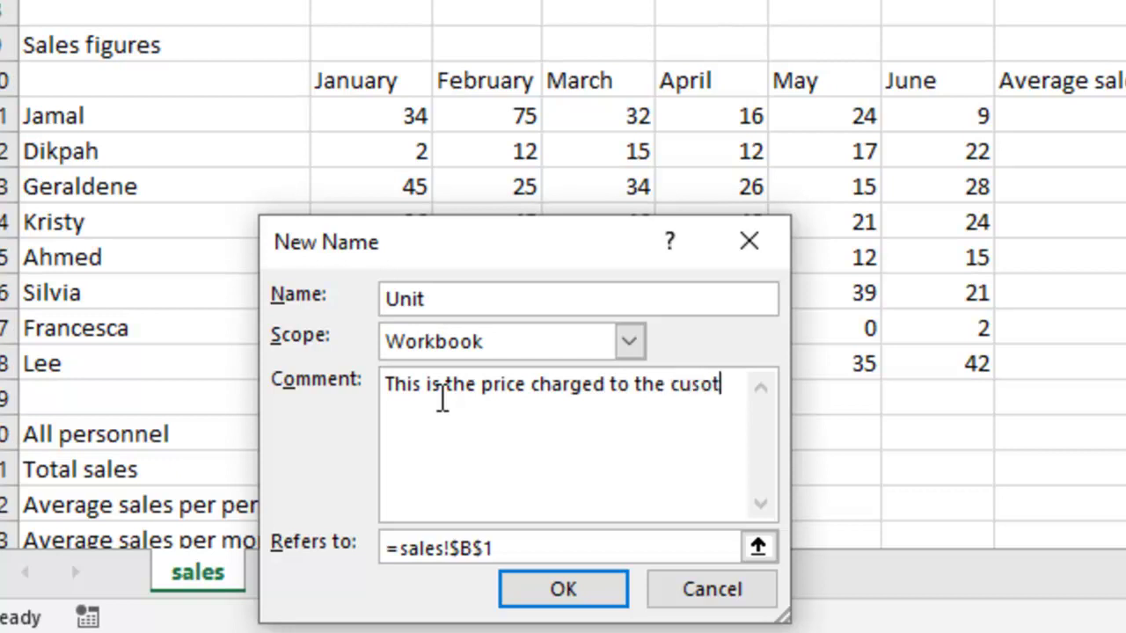
key("BackSpace")
key("BackSpace")
type("tomer")
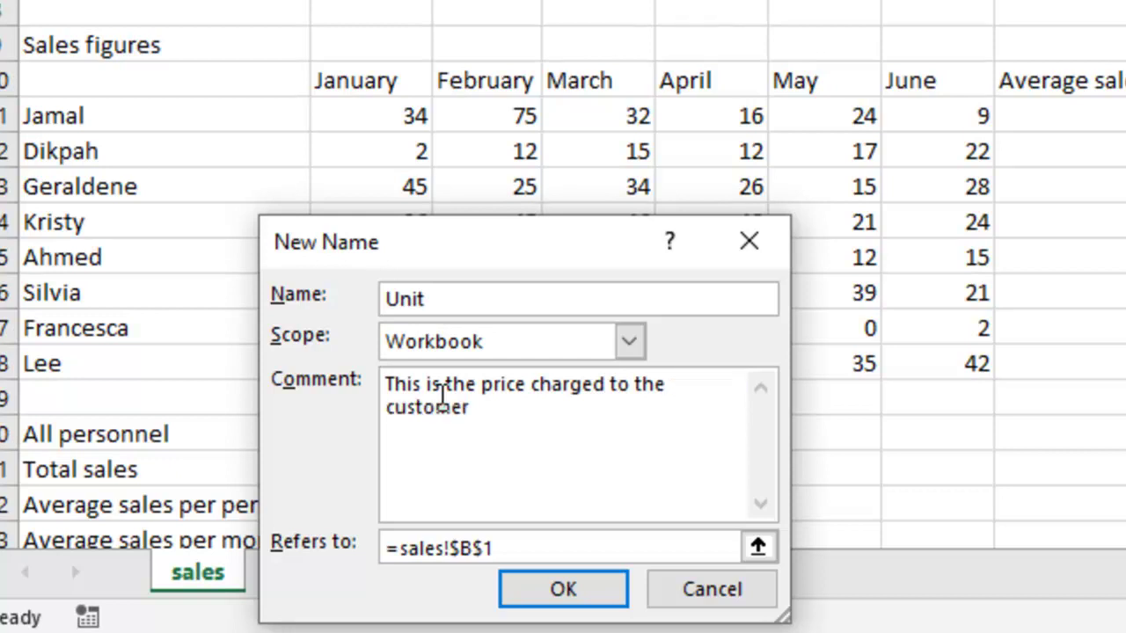
type(" for each")
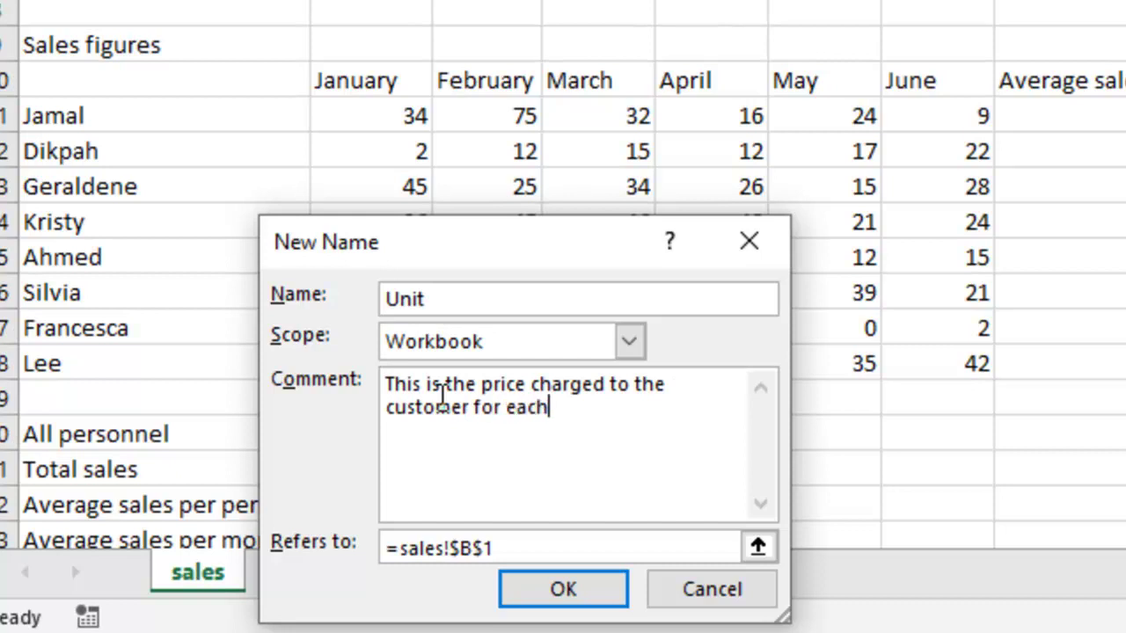
type(" t")
key("BackSpace")
type("item sold.")
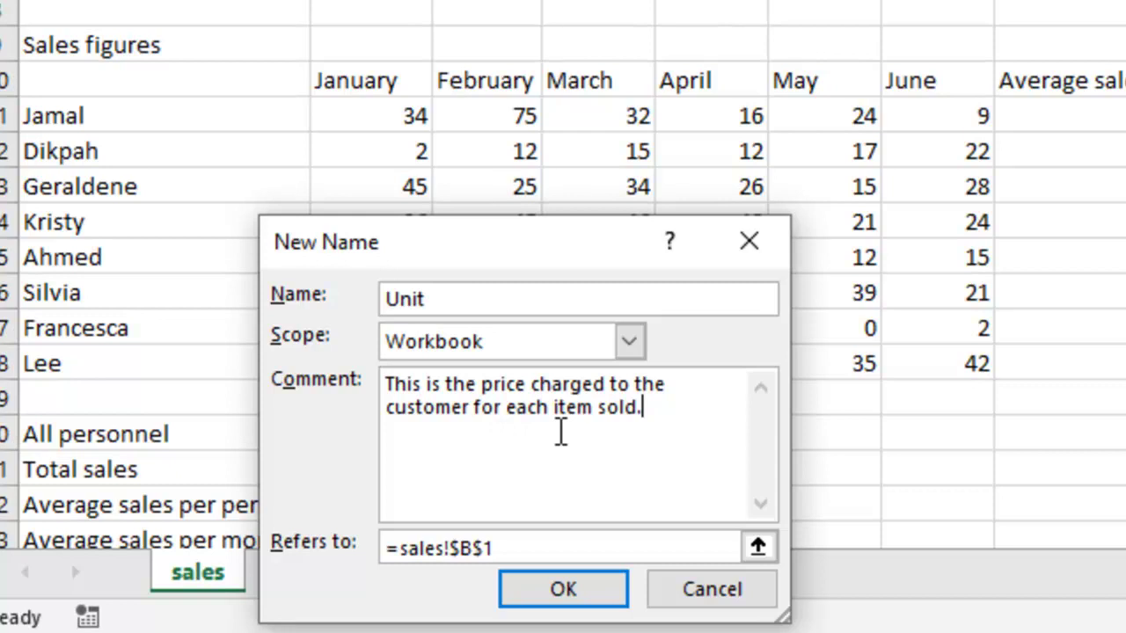
left_click(564, 598)
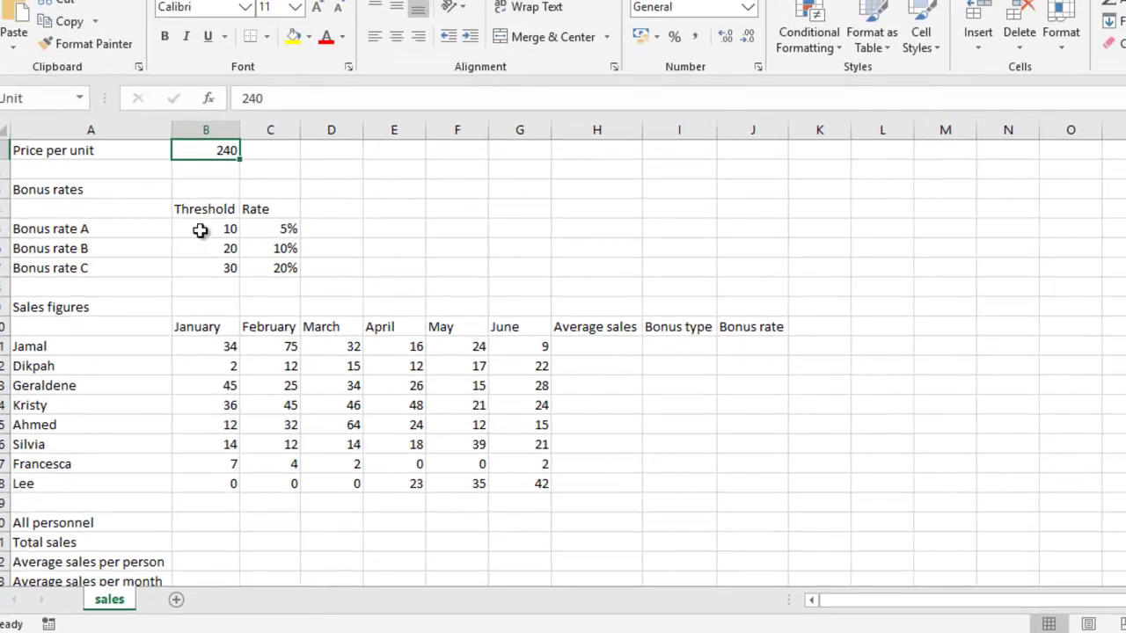
left_click(293, 193)
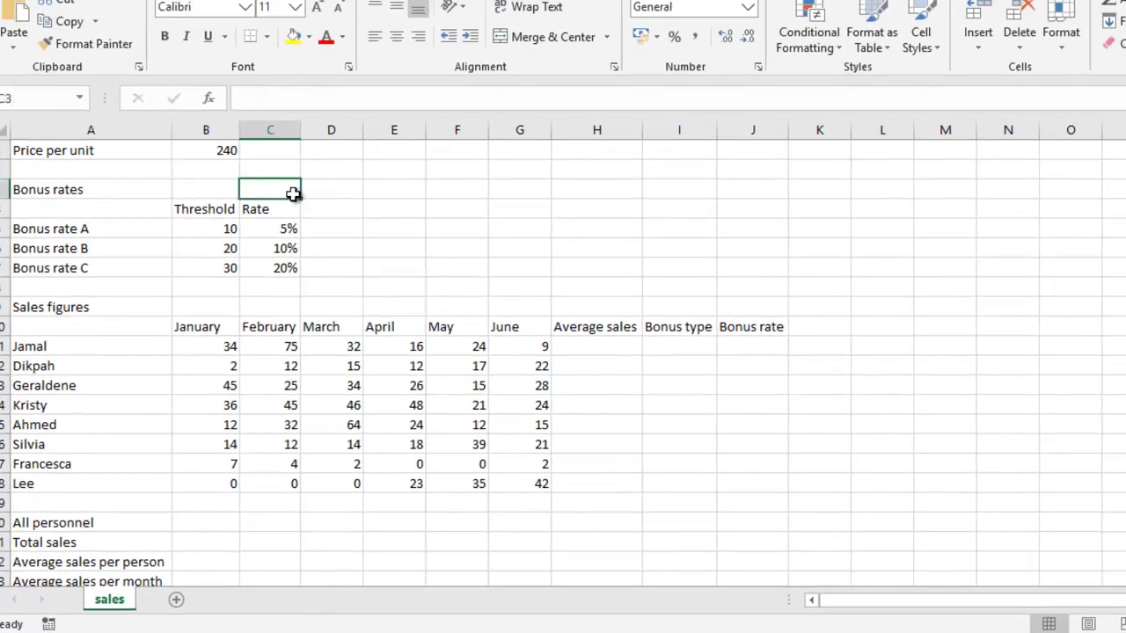
left_click(214, 152)
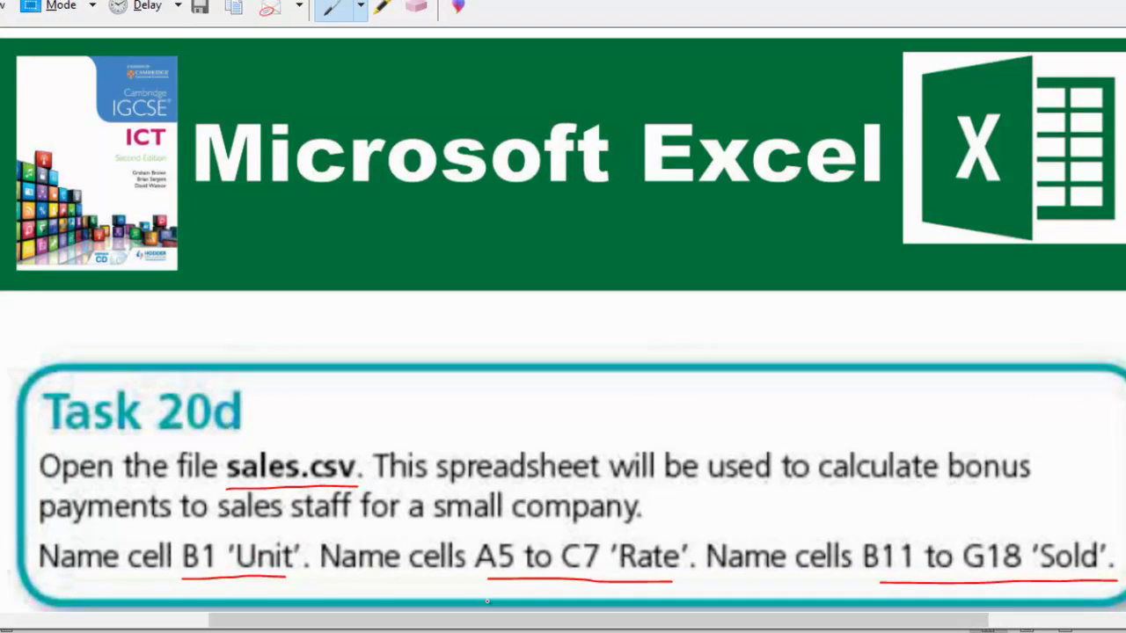
Switch back to Excel and begin defining a name for the bonus rates range A5:C7, entering Rate as the name
mouse_move(423, 626)
left_click(449, 563)
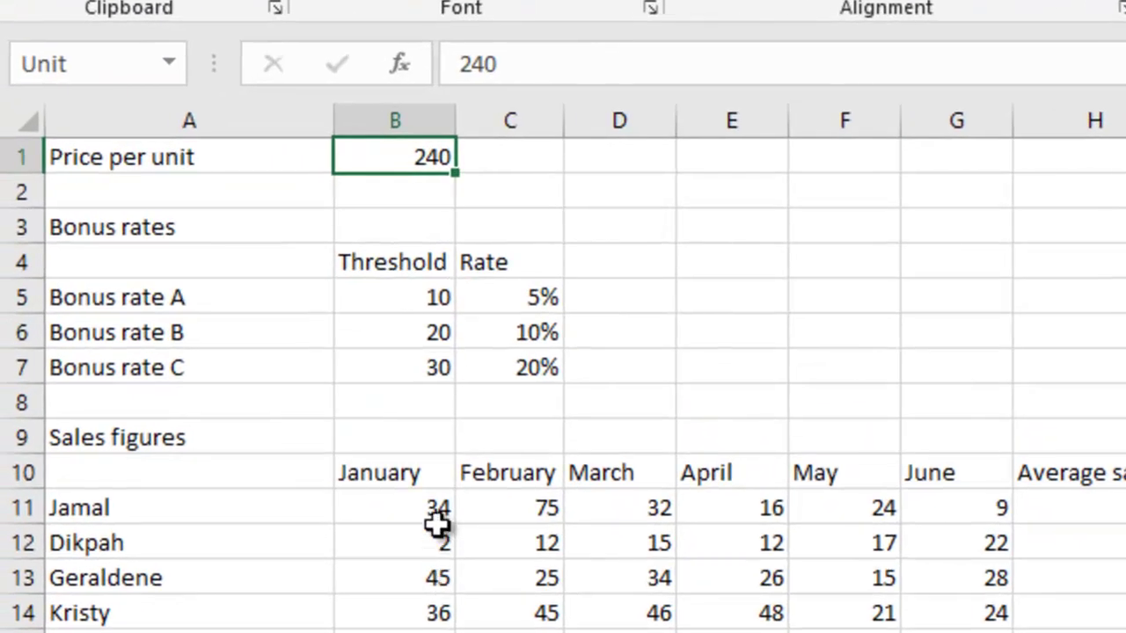
left_click(95, 305)
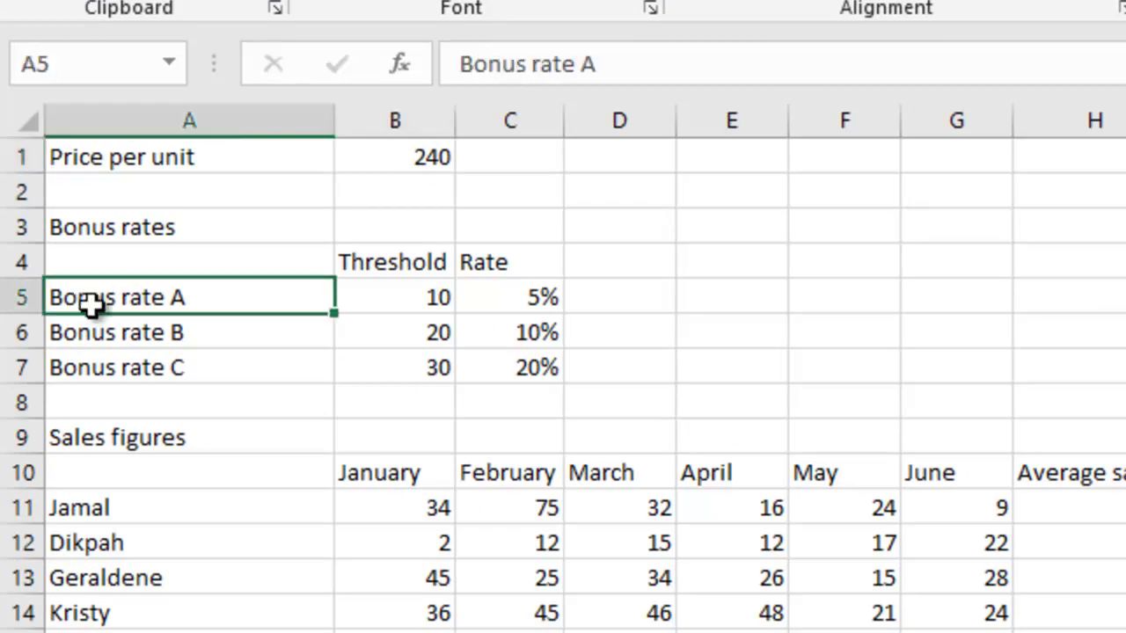
left_click_drag(96, 305, 197, 330)
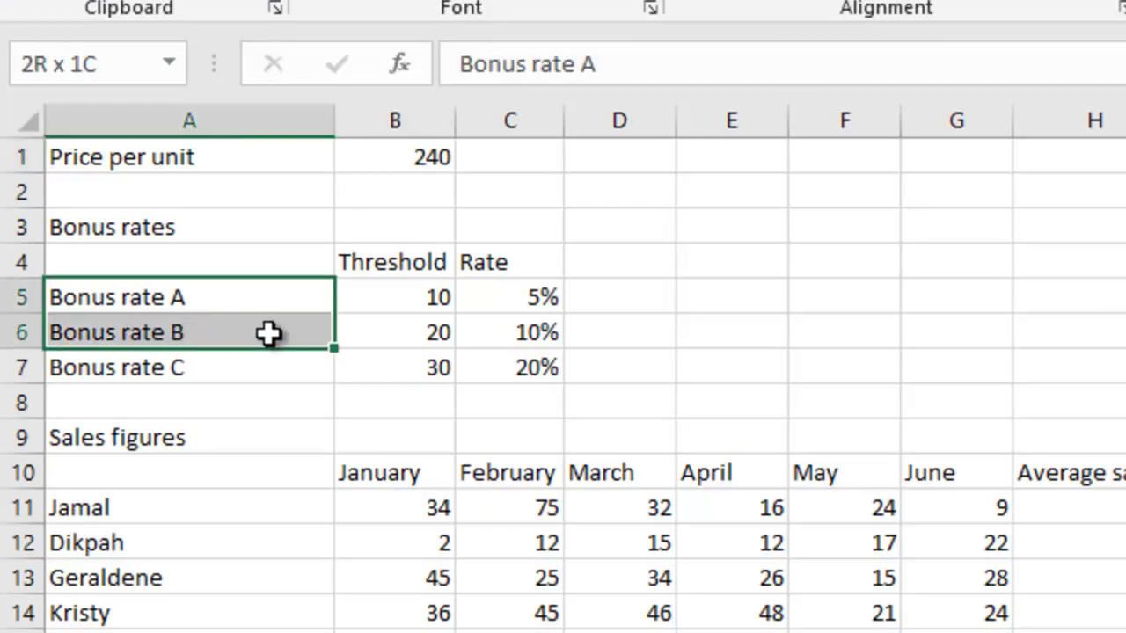
left_click_drag(268, 333, 503, 359)
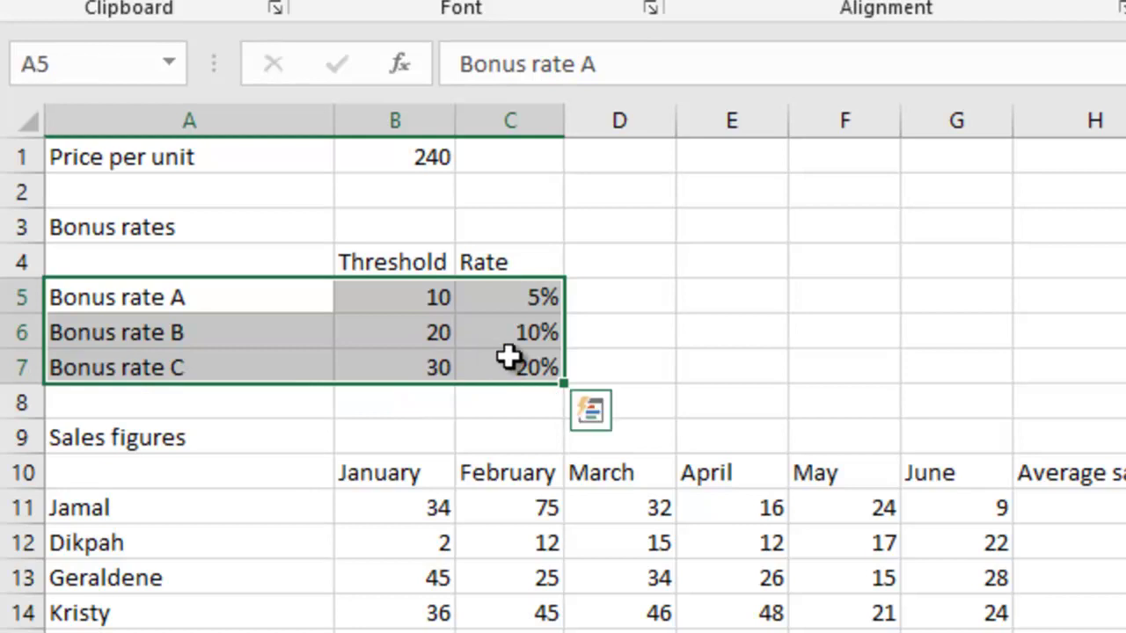
left_click(165, 297)
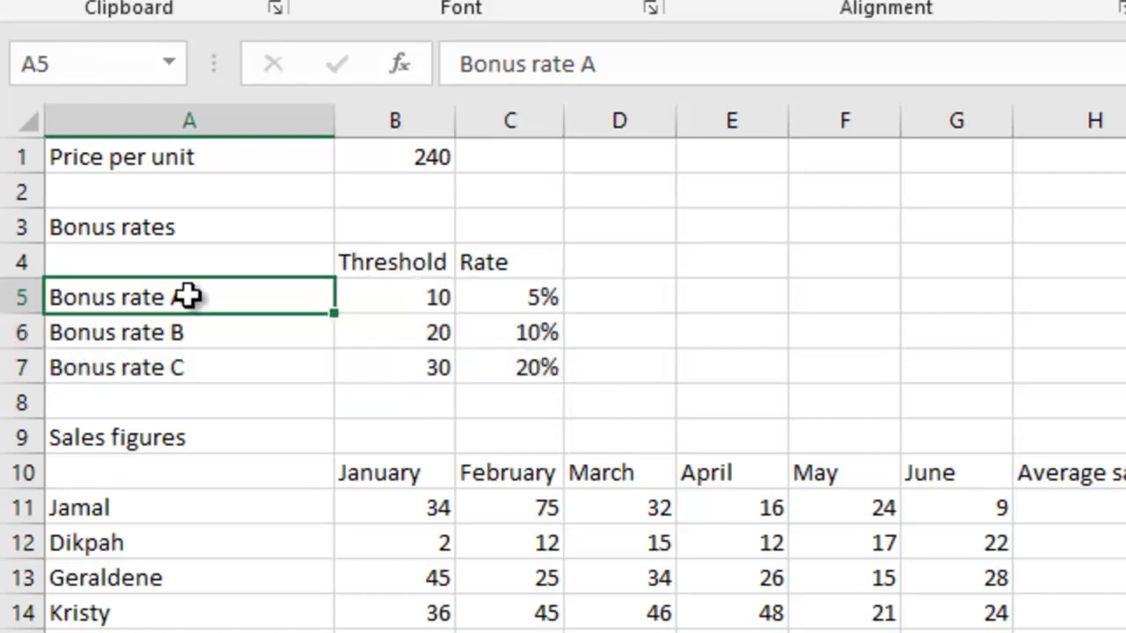
left_click(532, 369)
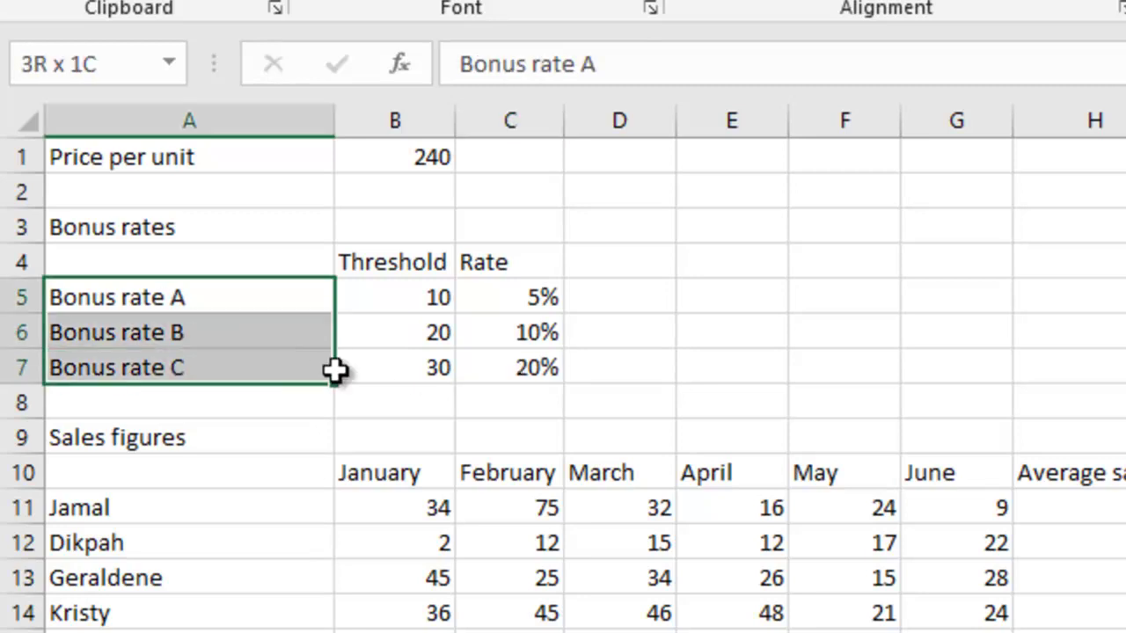
left_click_drag(363, 371, 482, 383)
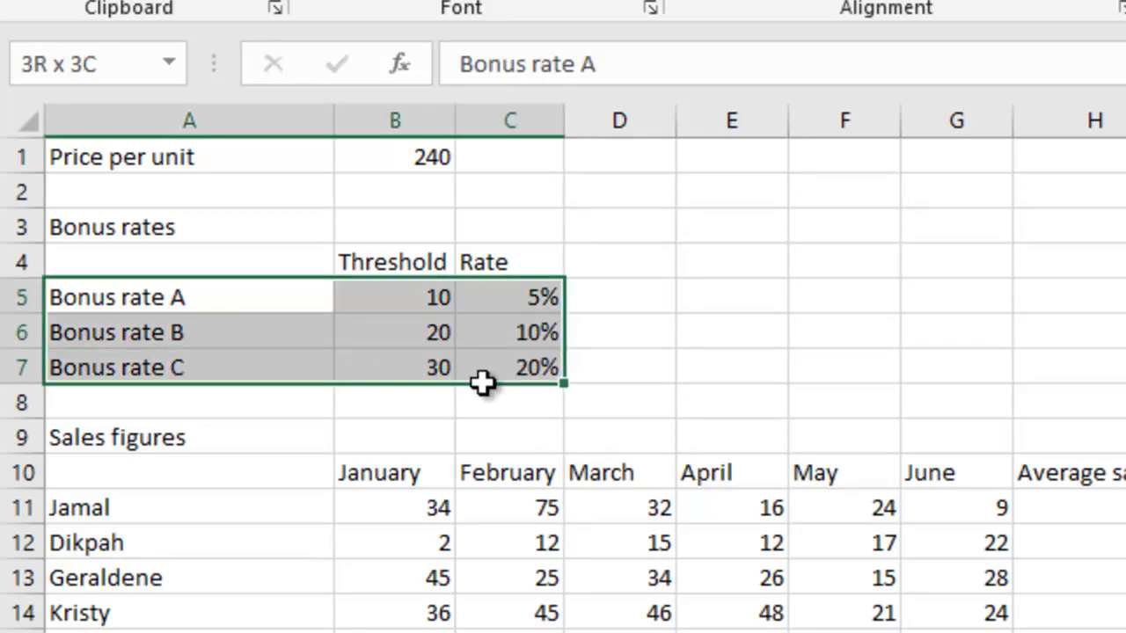
left_click_drag(482, 383, 482, 382)
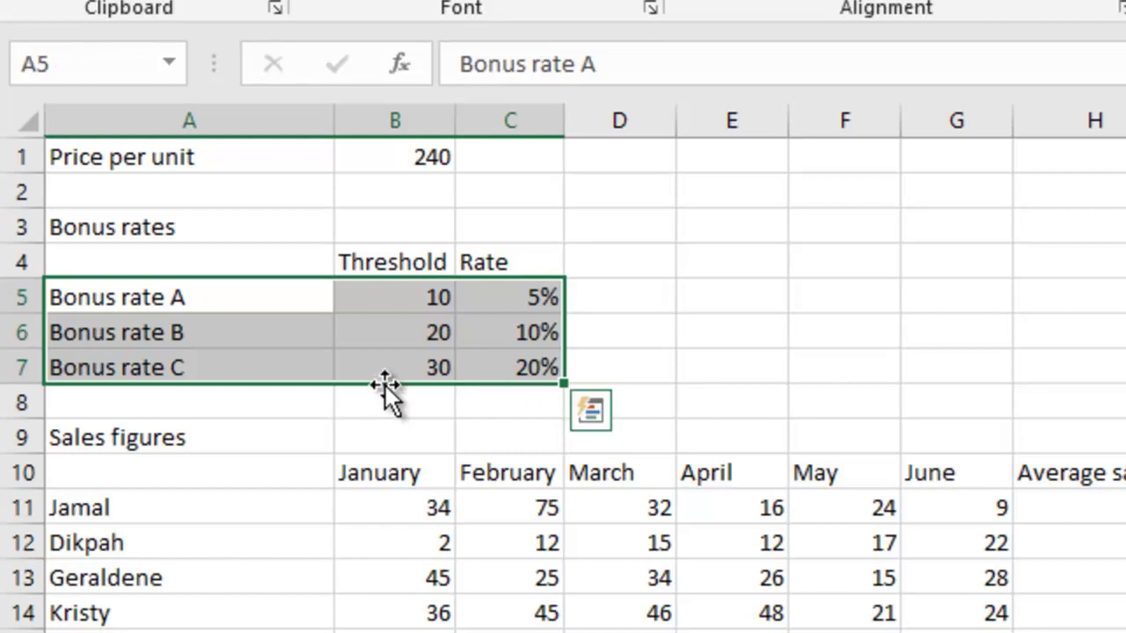
right_click(438, 334)
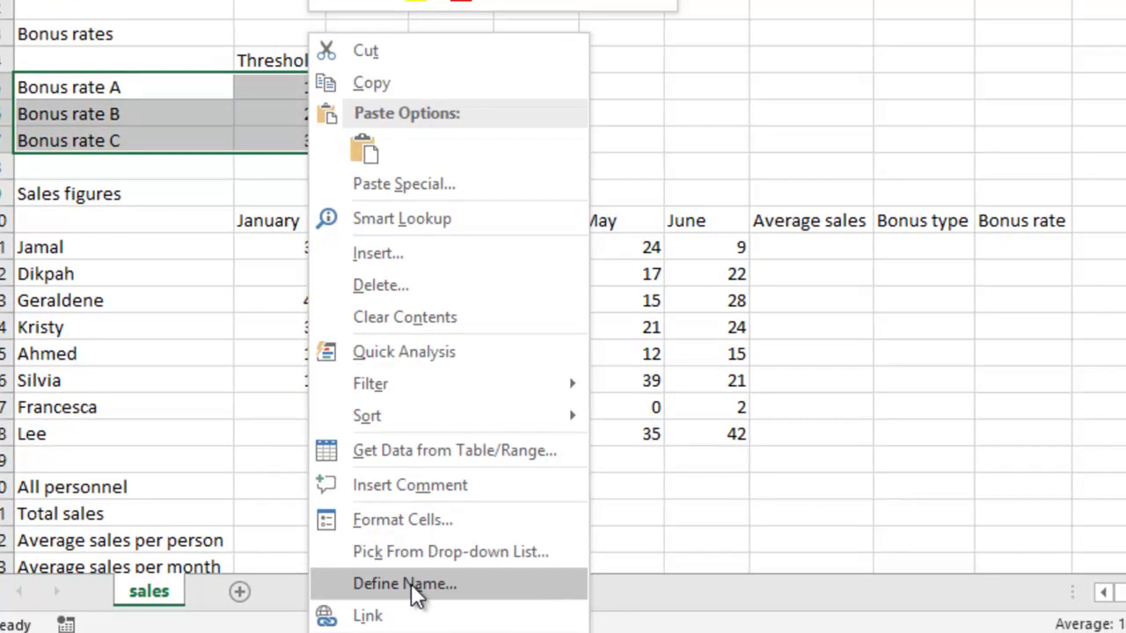
left_click(415, 585)
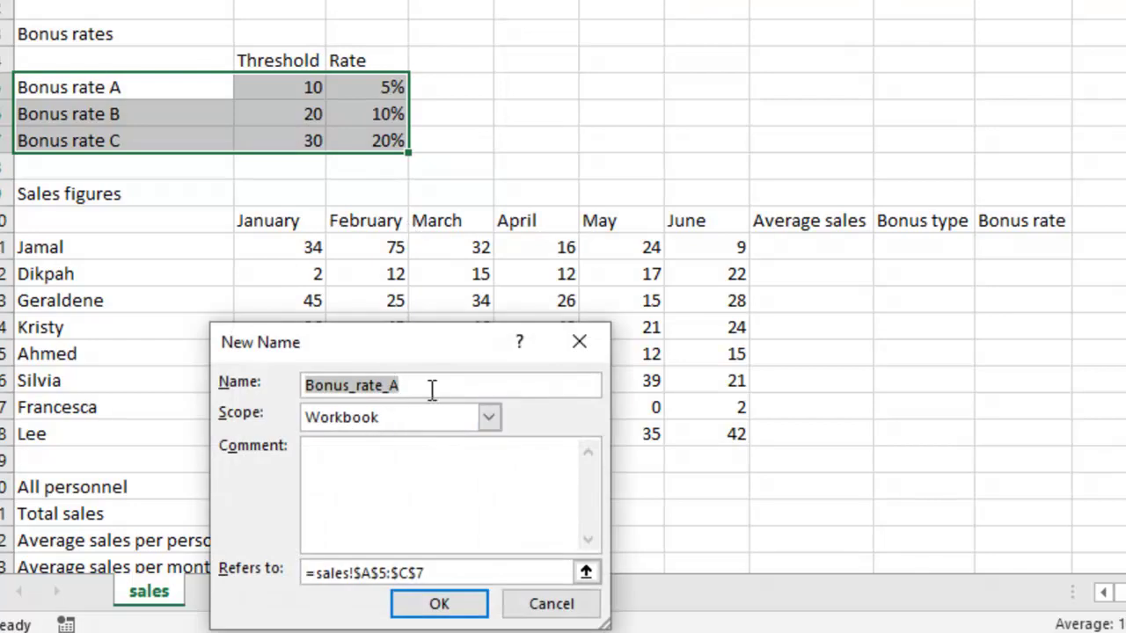
type("Rate")
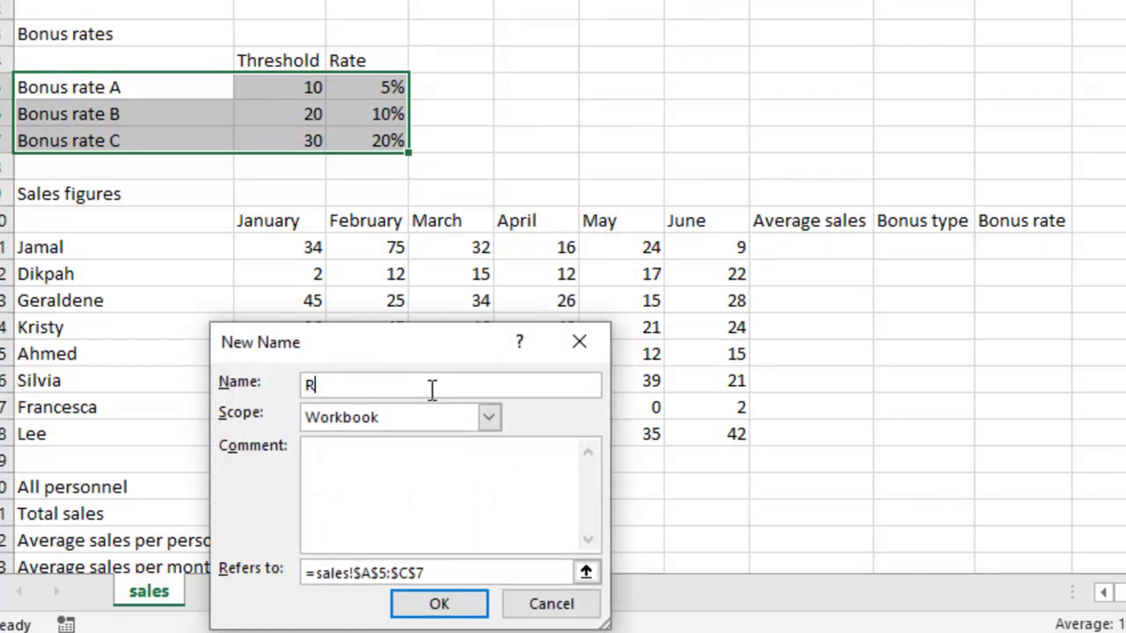
Add the comment "This is the bonus rate for each of the three threshold values." and create the name
left_click(335, 468)
type("This is the bonus rate fo")
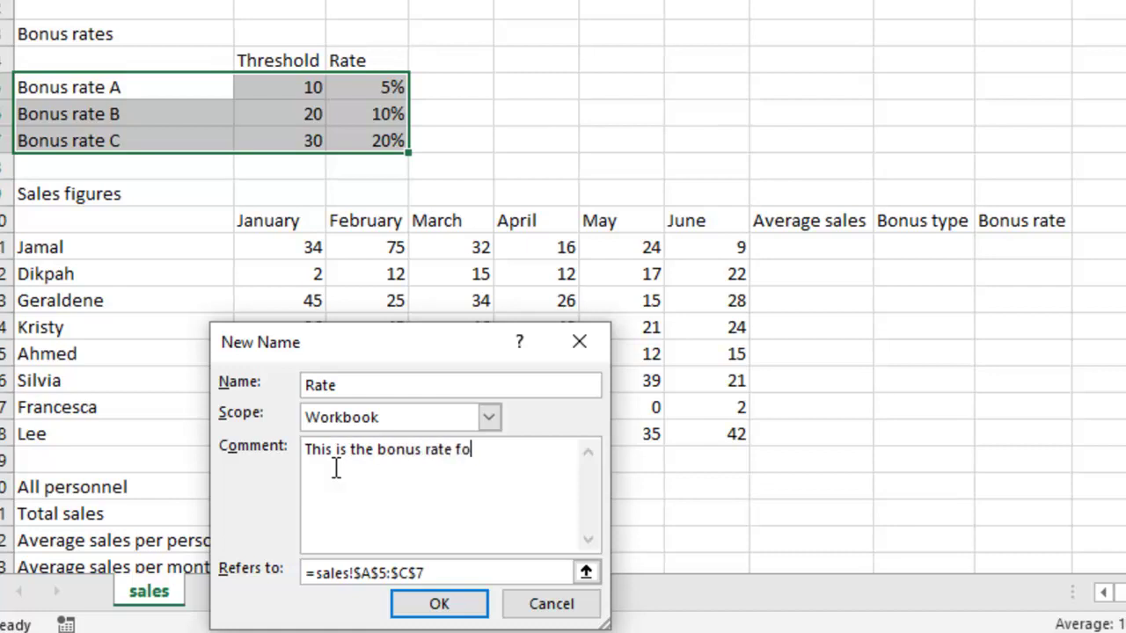
type("r each of the thre")
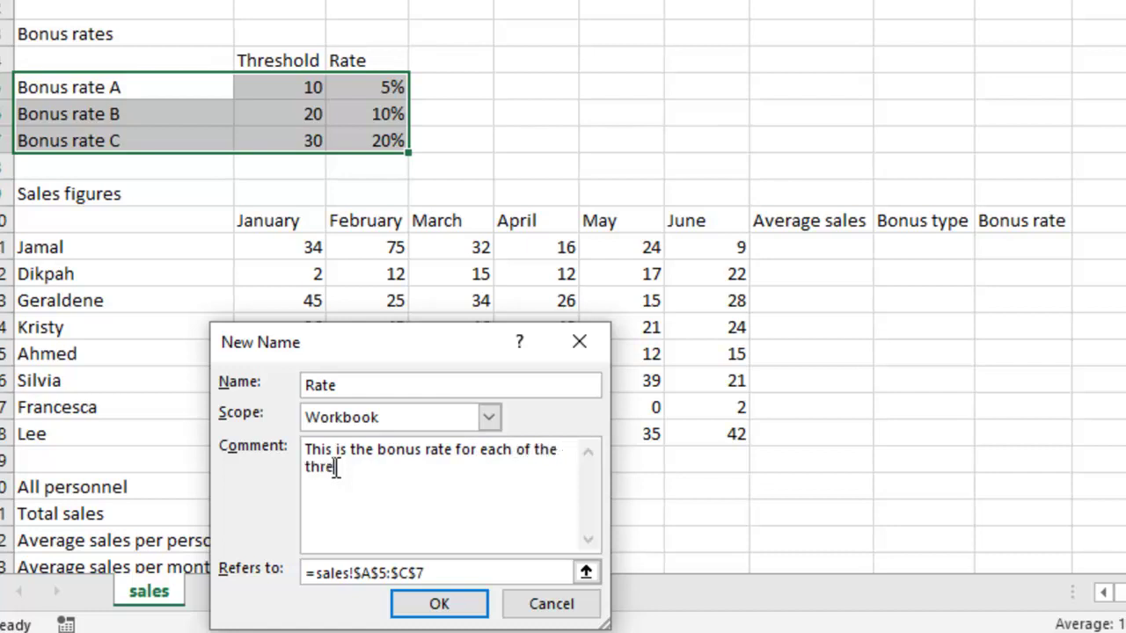
type("e threshold values.")
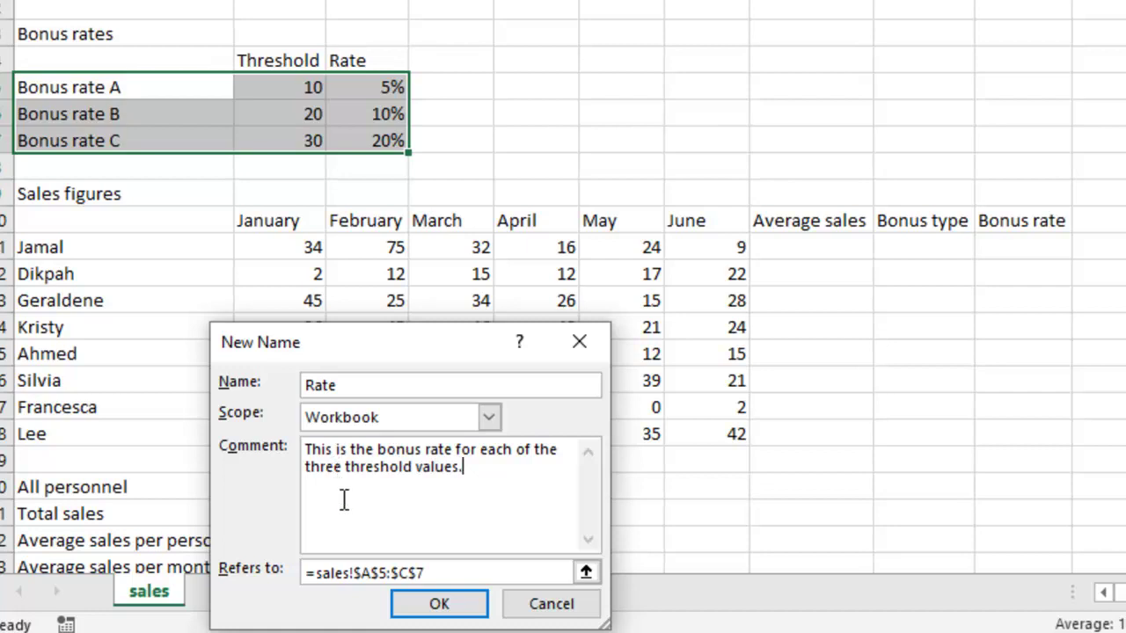
left_click(439, 604)
Check individual cells in the bonus rates table, and reselect the whole range A5:C7 to verify its defined name
left_click(503, 122)
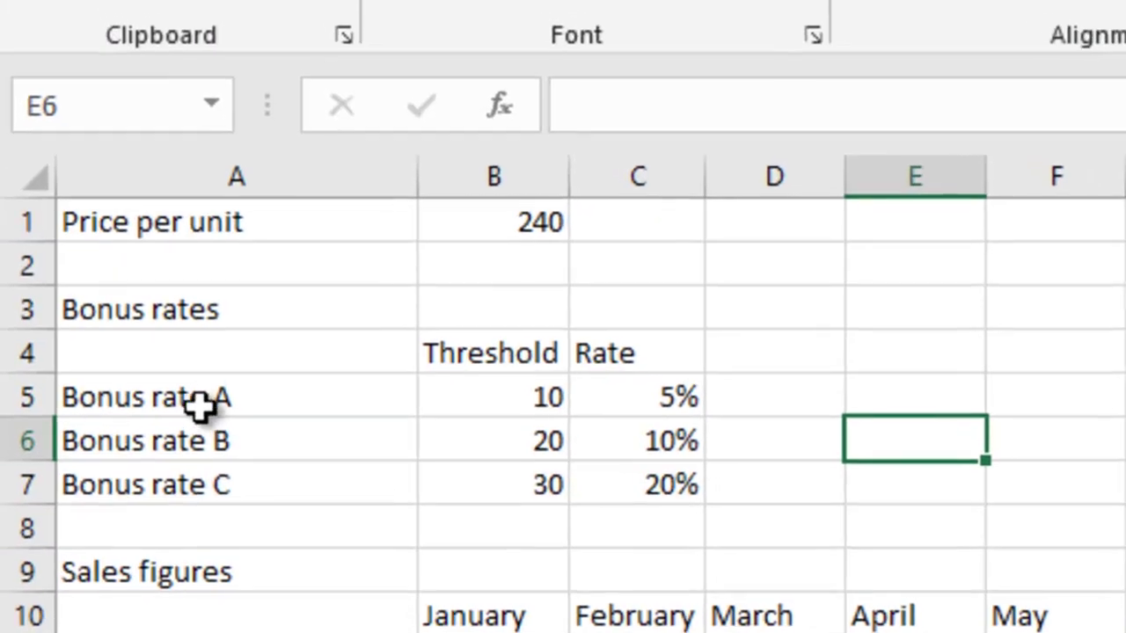
left_click(141, 243)
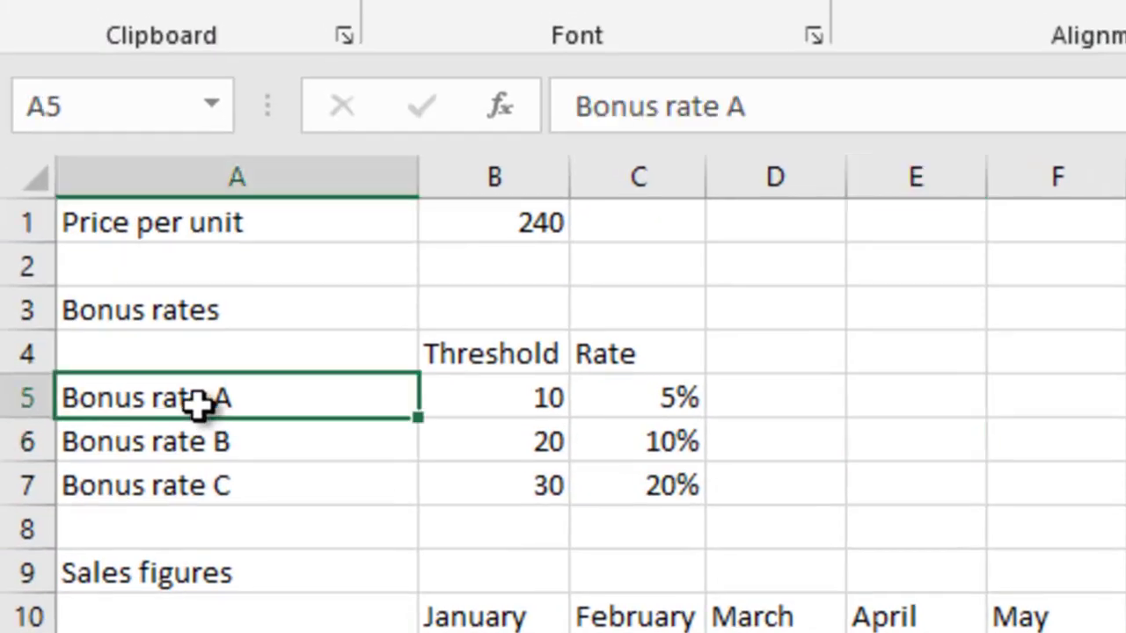
left_click(195, 440)
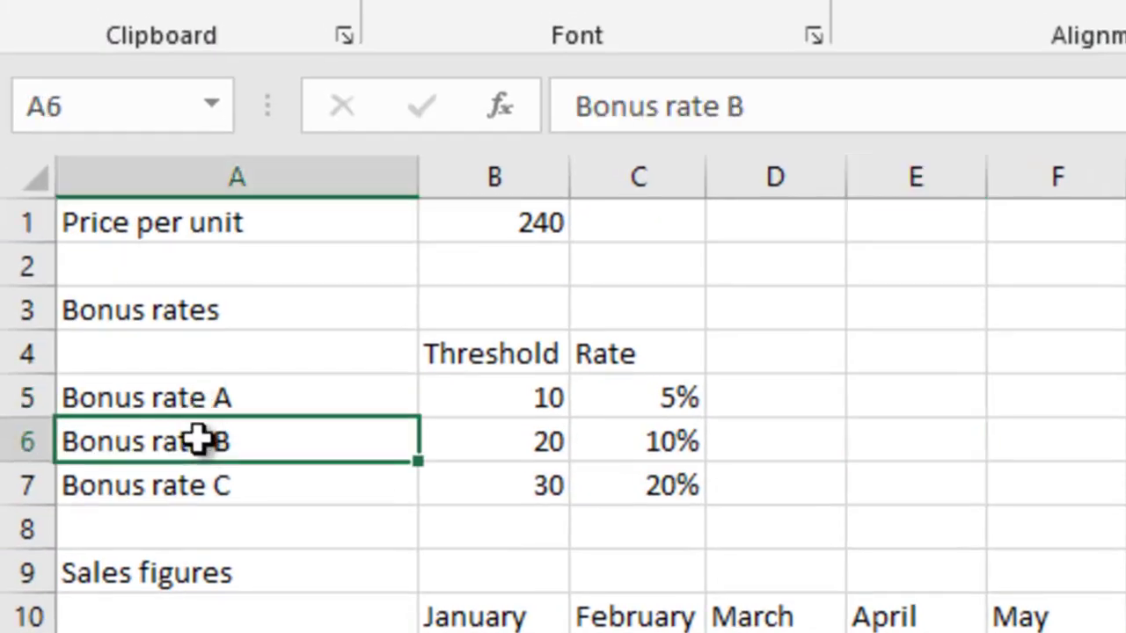
left_click(205, 517)
left_click(527, 445)
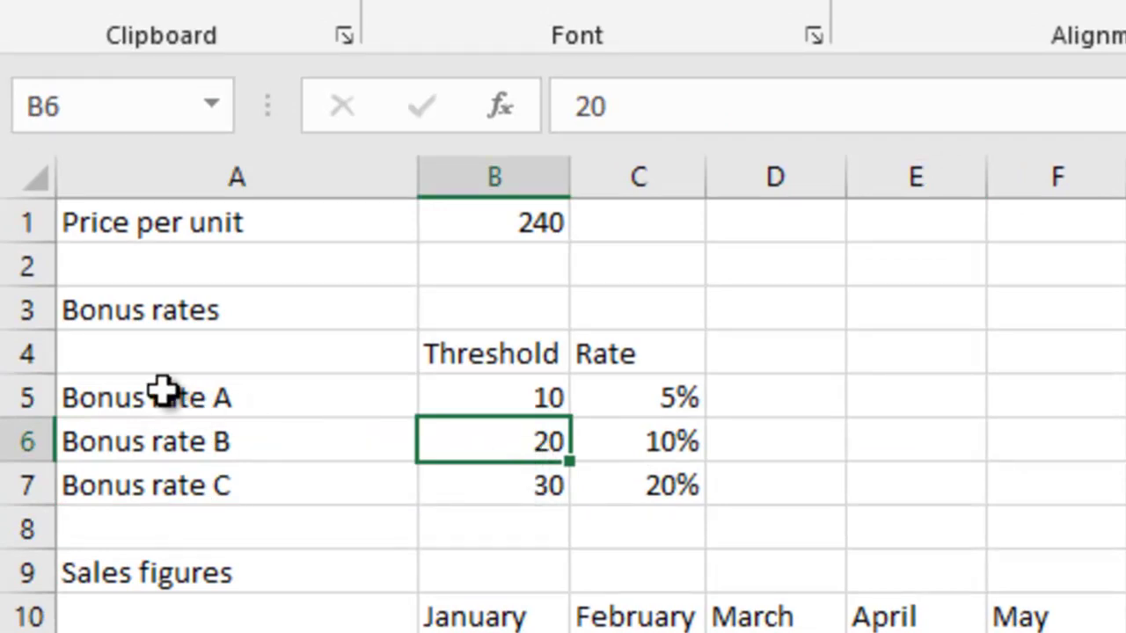
left_click_drag(163, 390, 611, 492)
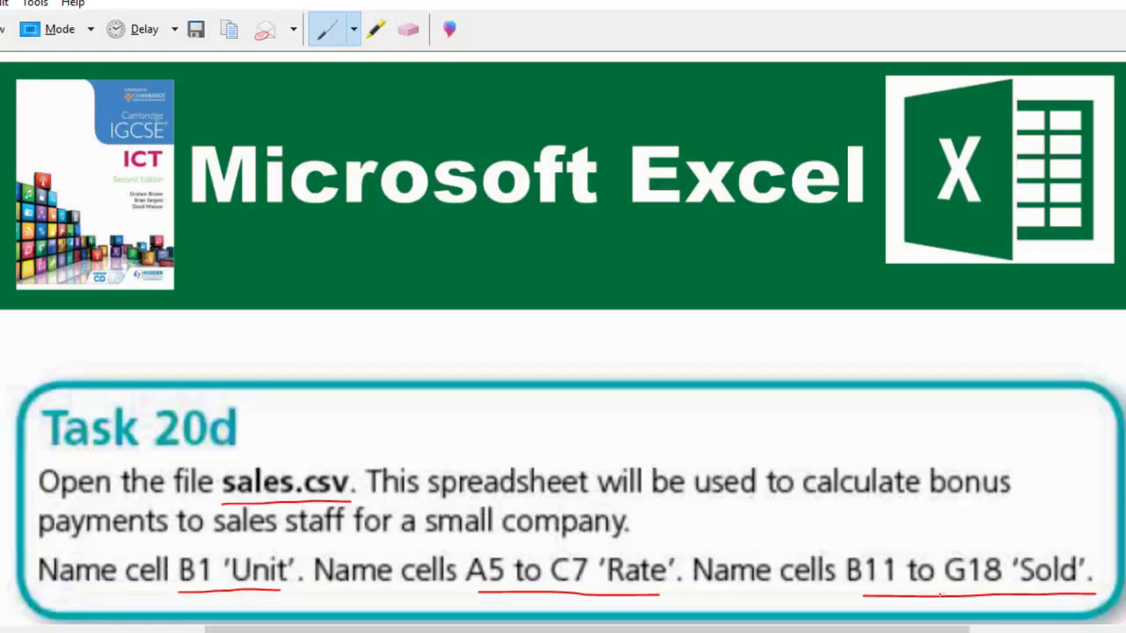
Return to the sales sheet and begin defining a name for the monthly sales figures B11:G18, entering Sold as the name
mouse_move(405, 627)
left_click(515, 604)
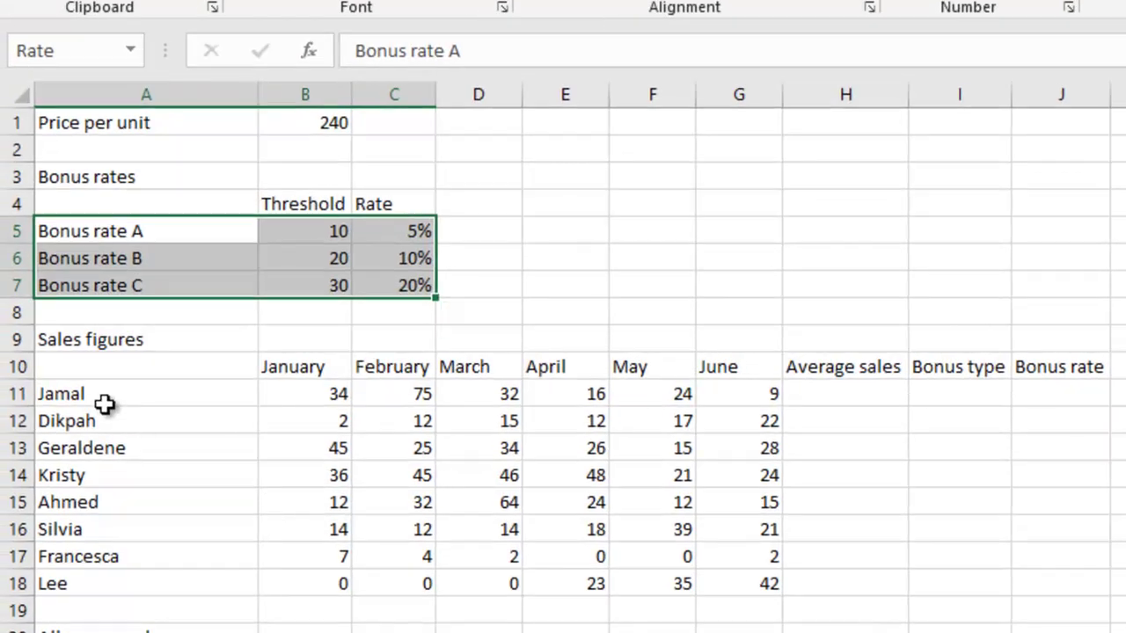
left_click(313, 398)
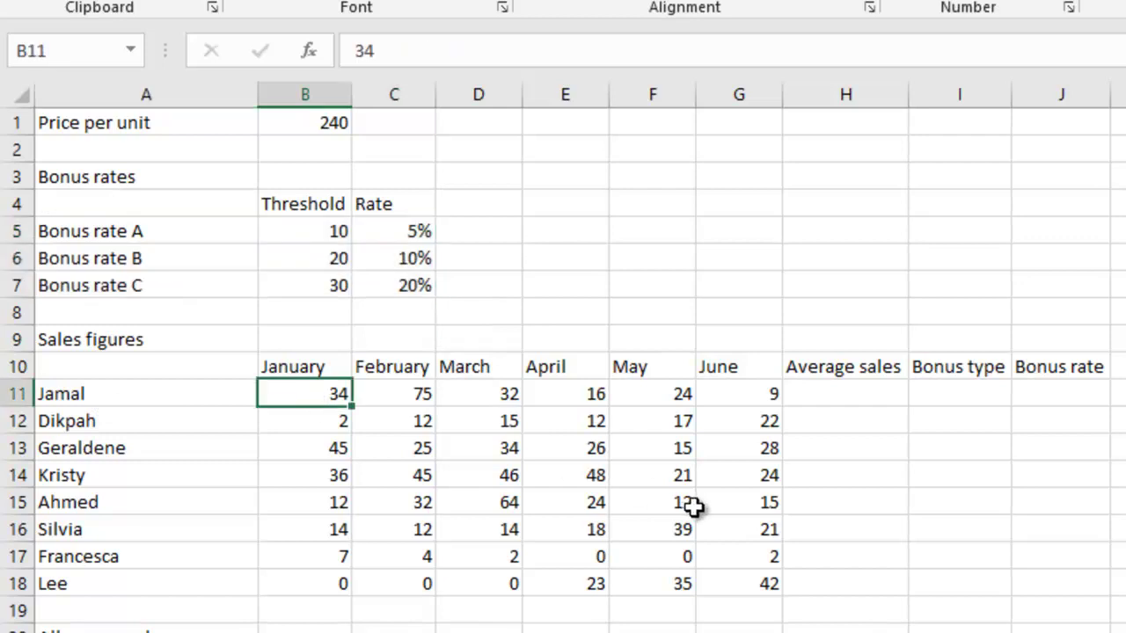
left_click(744, 591)
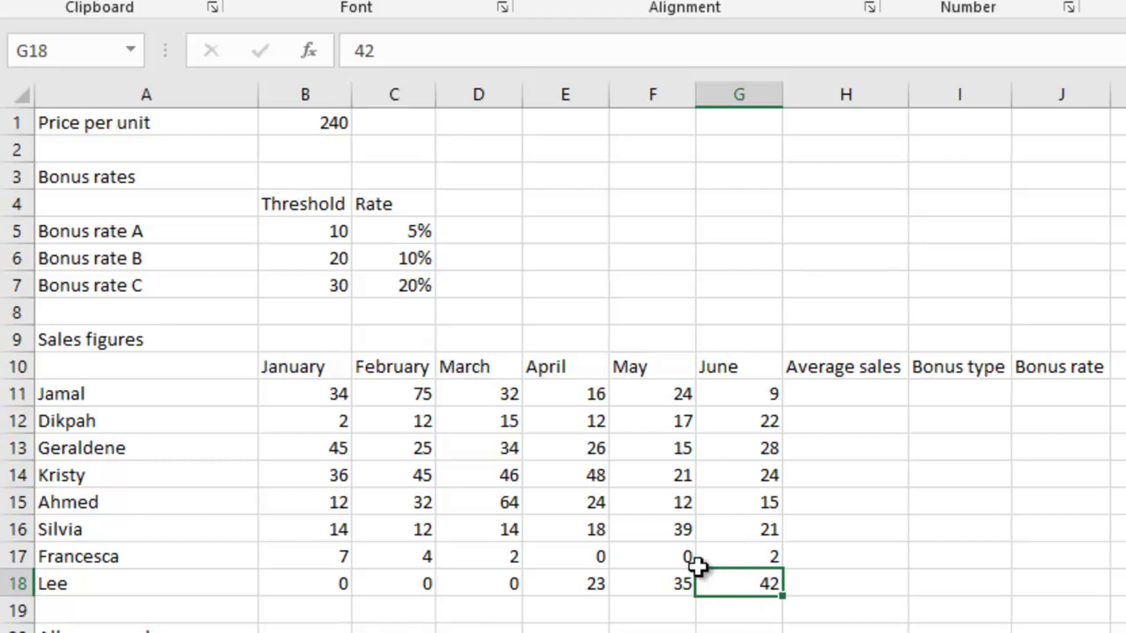
left_click_drag(297, 396, 721, 576)
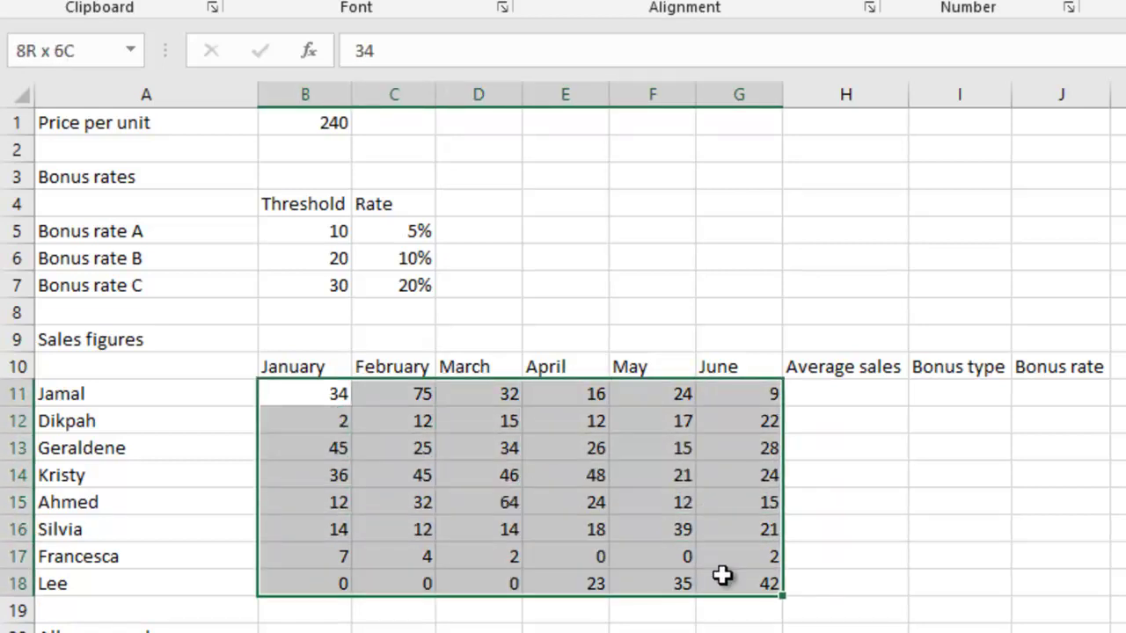
right_click(513, 475)
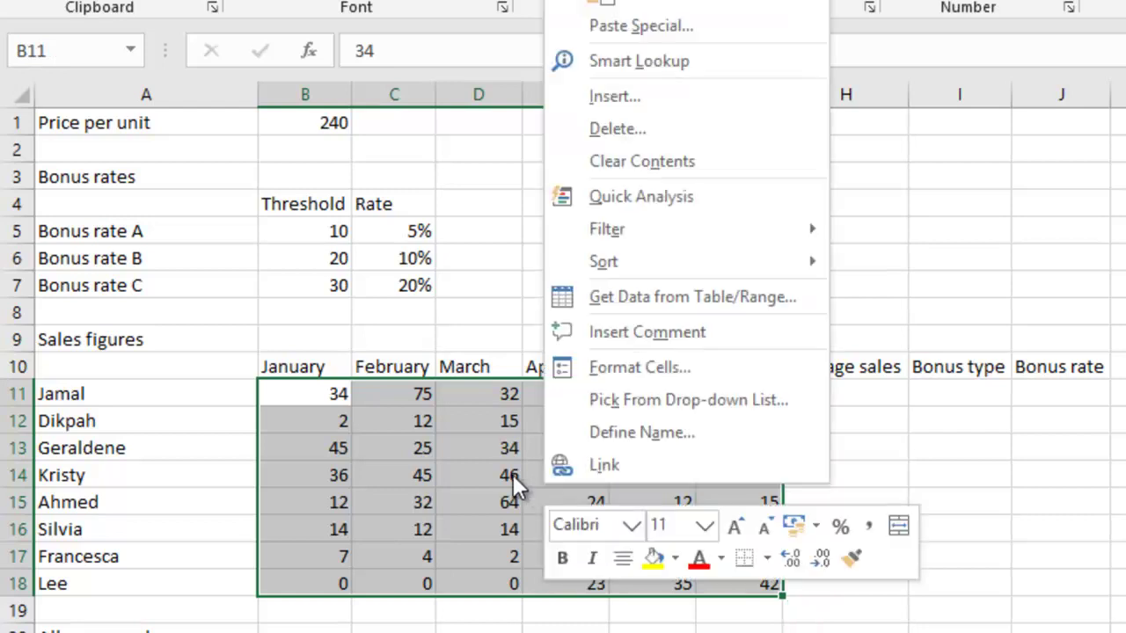
left_click(613, 431)
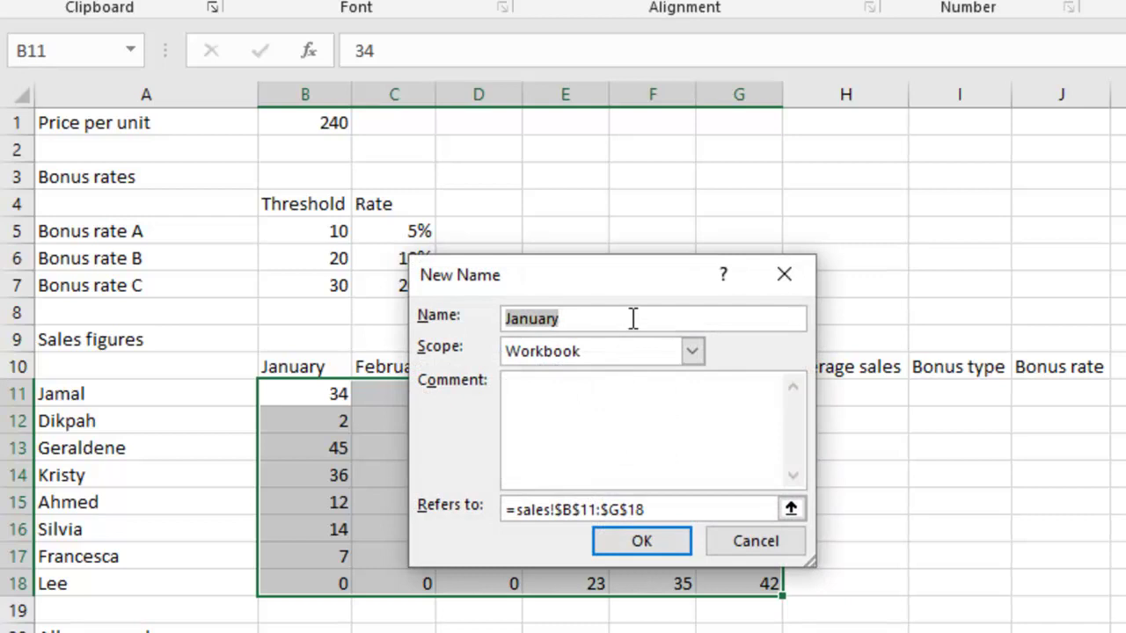
type("Sold")
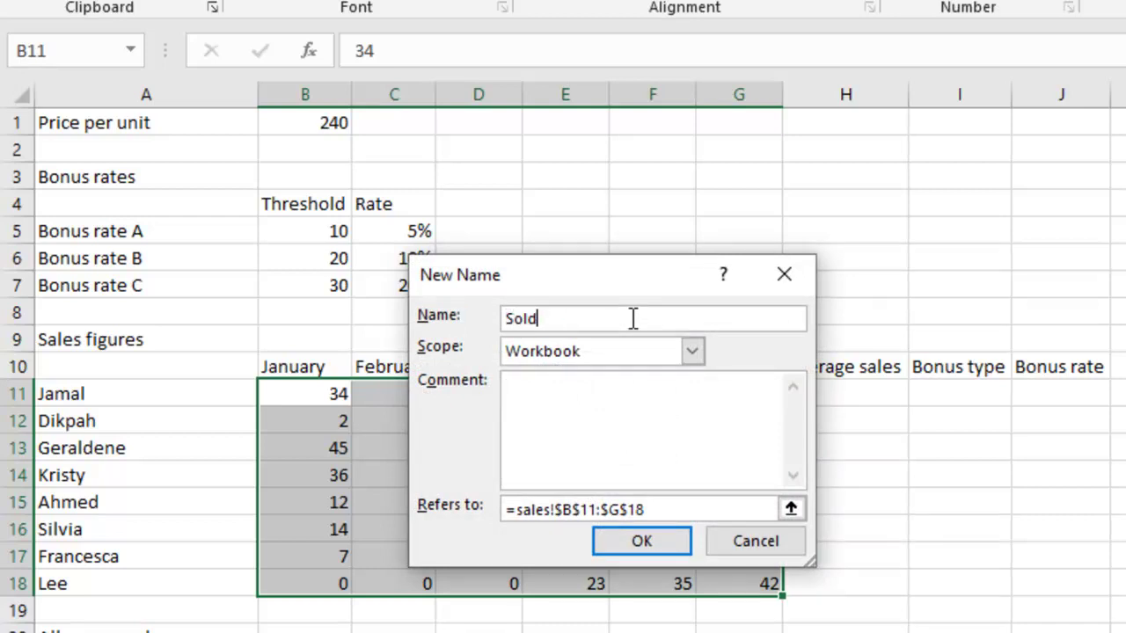
Add the comment "The number of items sold by each of the sales personnel during the 6 month period." and create the name
left_click(551, 401)
type("The number of item")
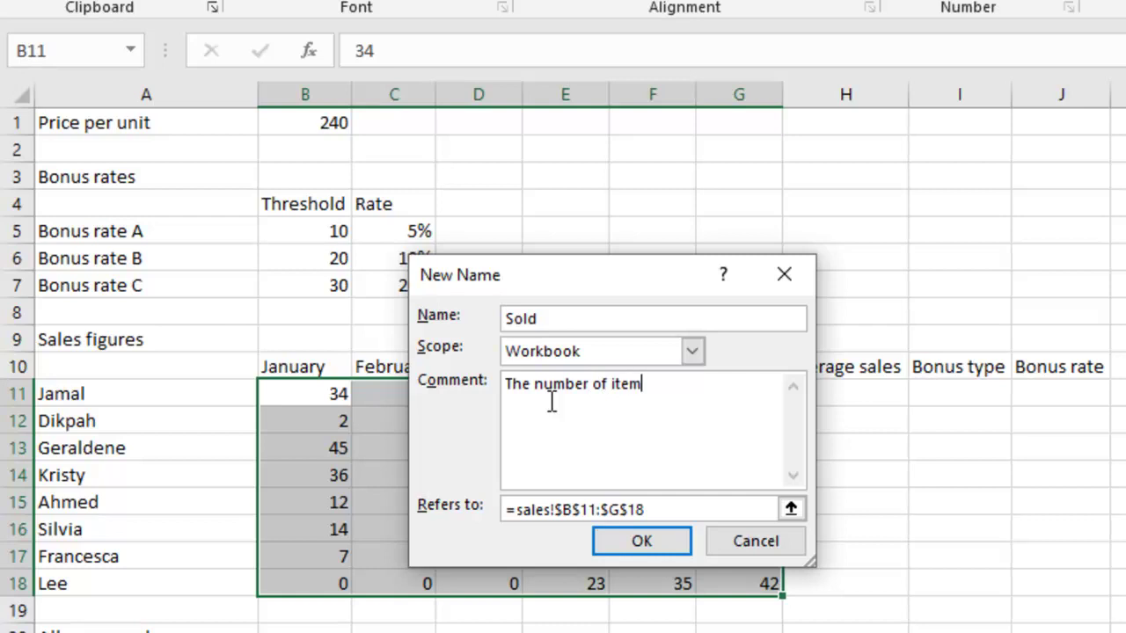
type("s sold by eachj")
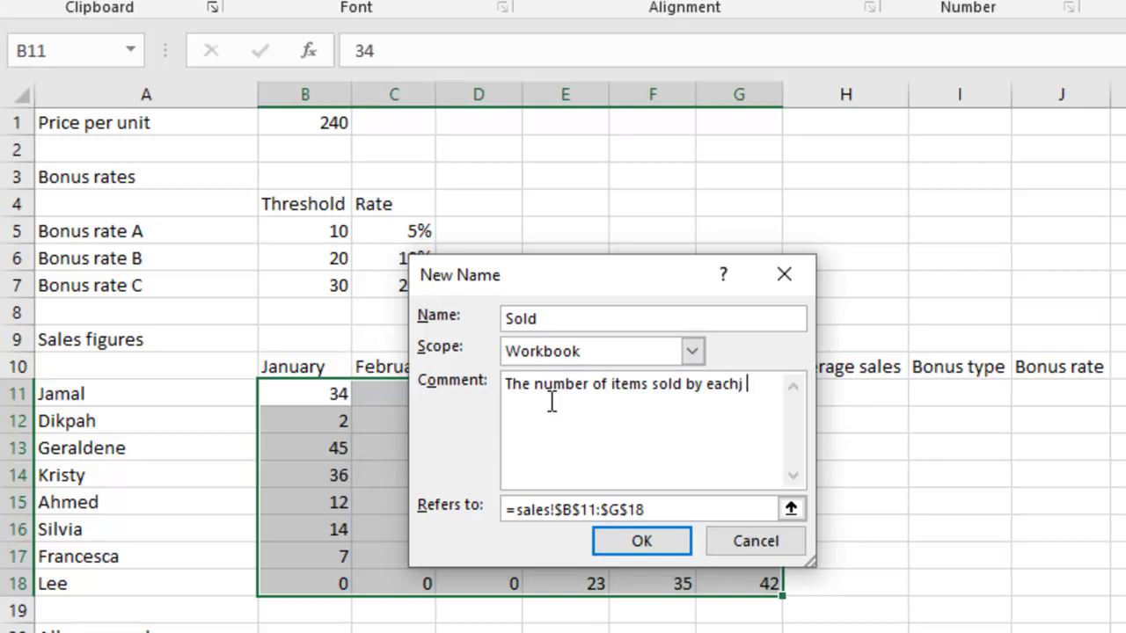
key("BackSpace")
key("BackSpace")
type(" of the sales perso")
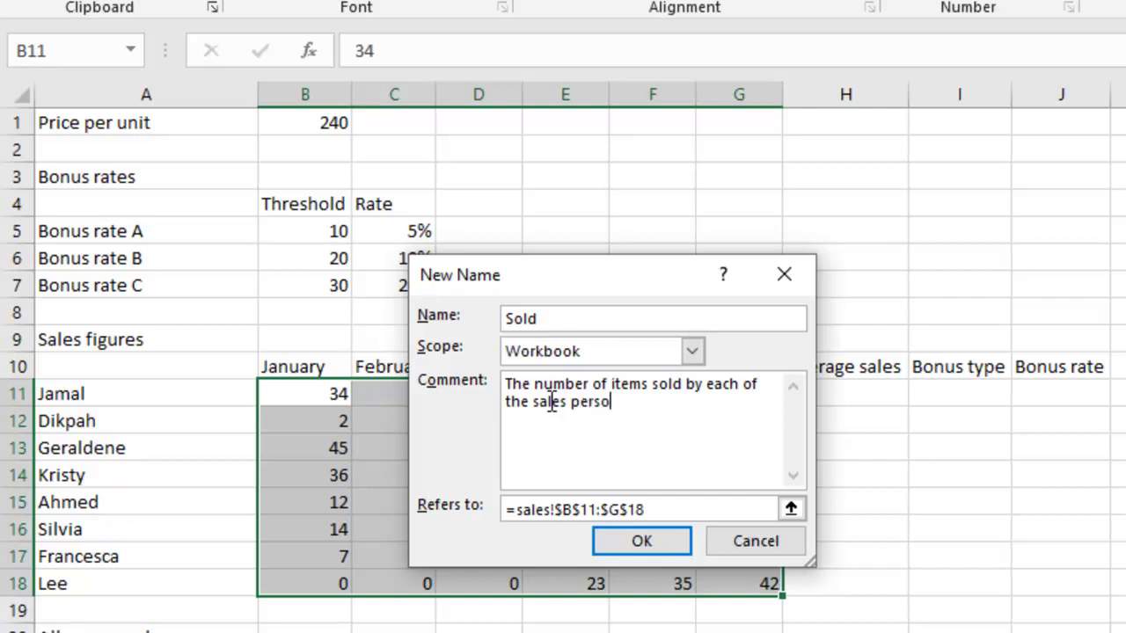
type("nnel")
type(" b")
type("rui")
key("BackSpace")
key("BackSpace")
type("urin")
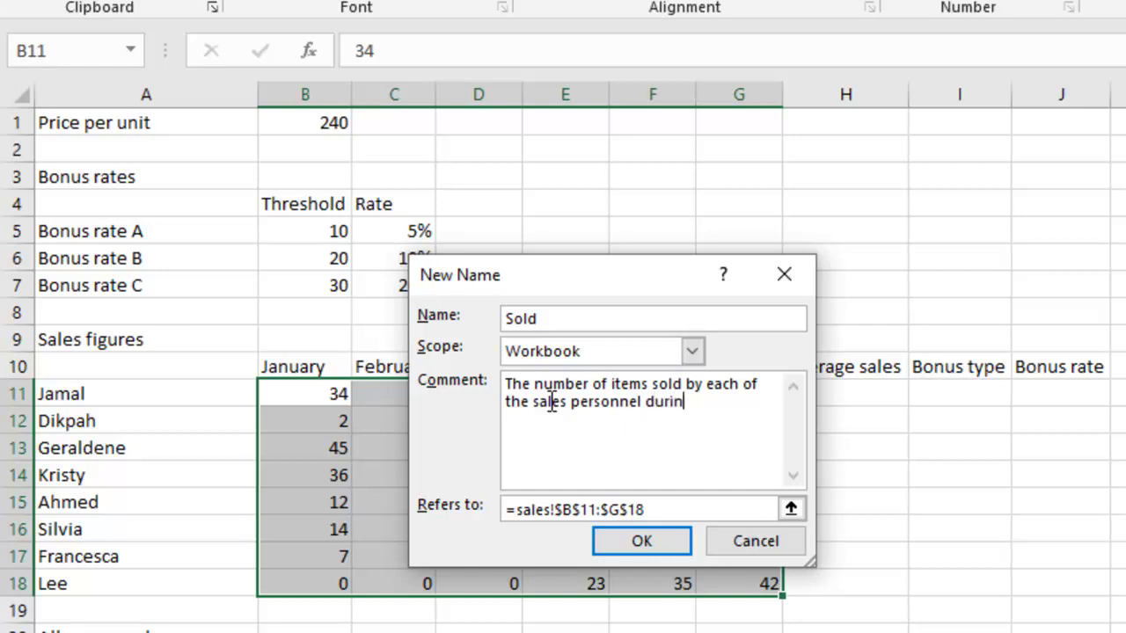
type("g the 6 month")
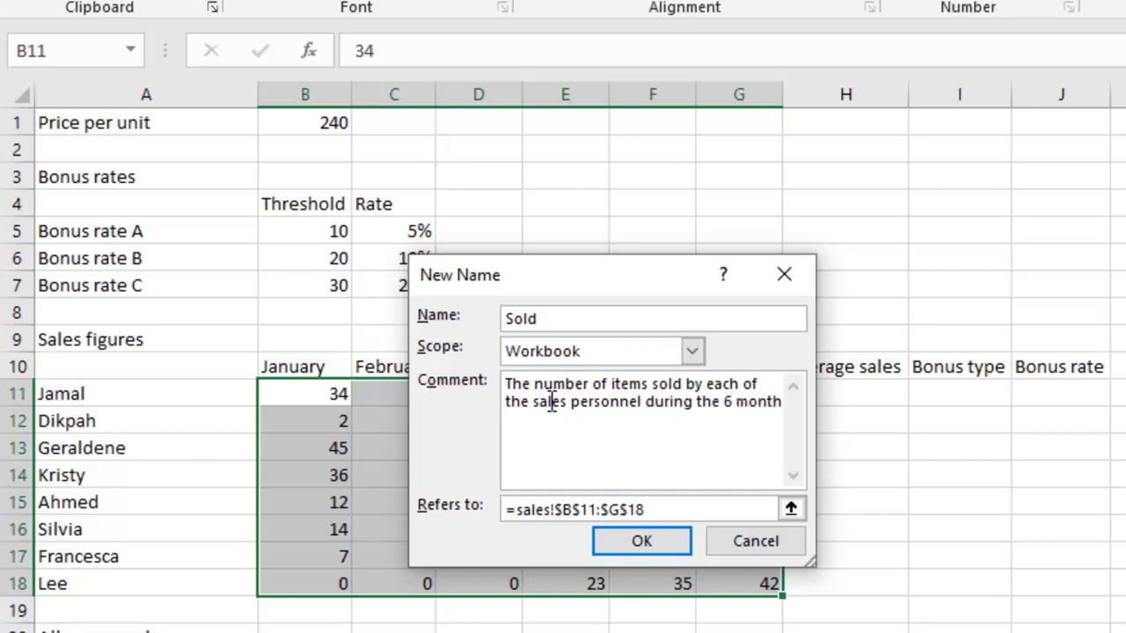
type(" period.")
left_click(647, 542)
Deselect the sales figures and reselect B11:G18 to verify its defined name
left_click(1118, 611)
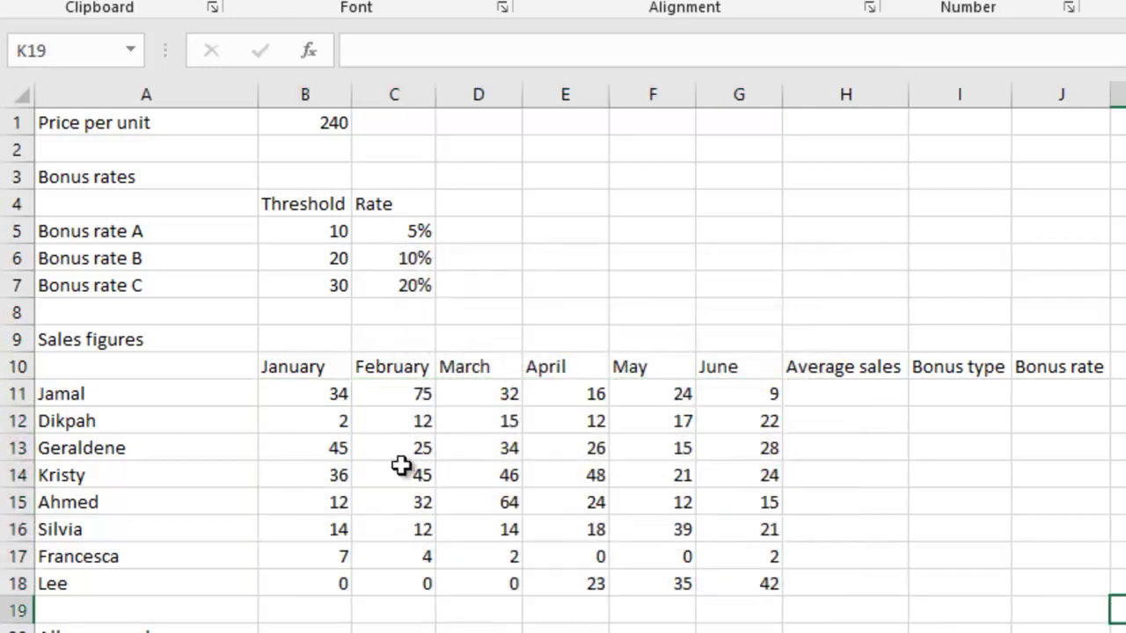
left_click_drag(329, 397, 749, 591)
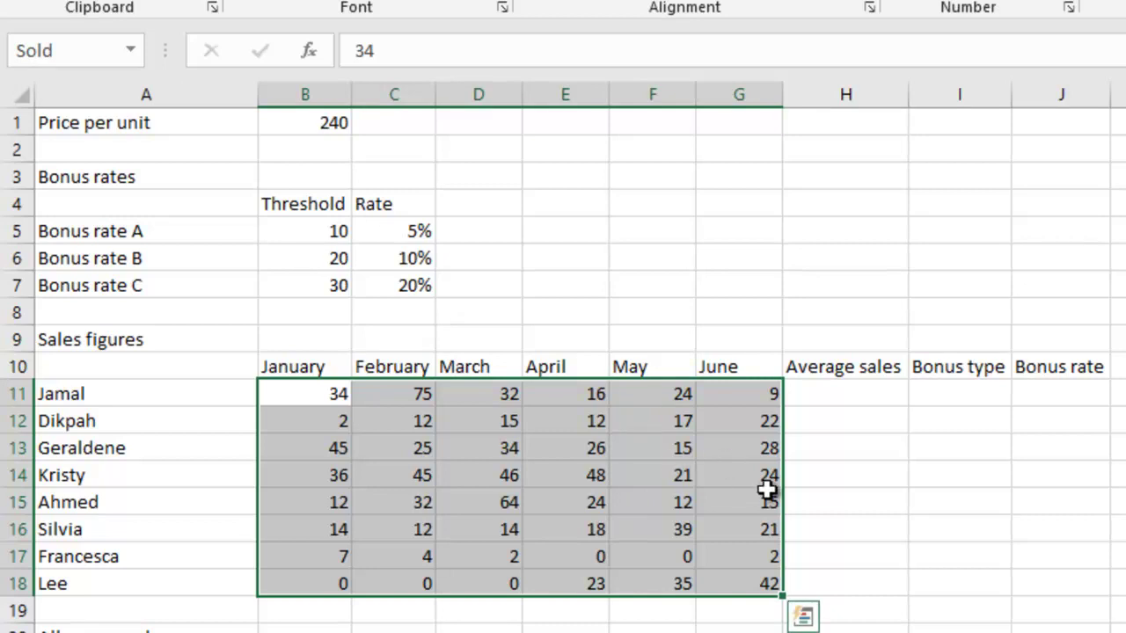
left_click(691, 493)
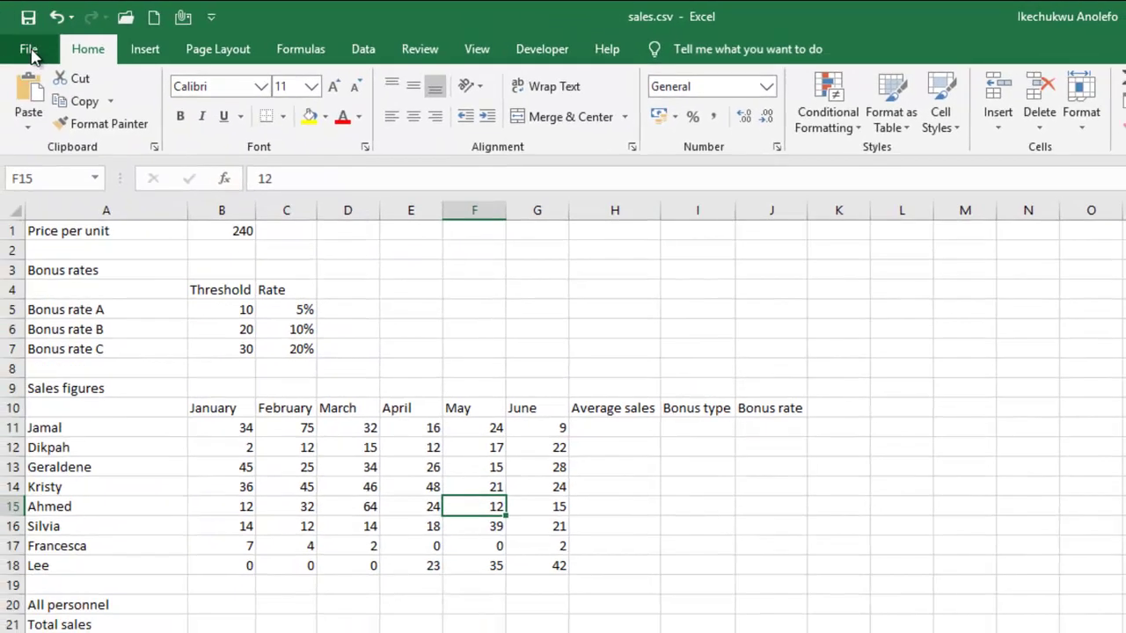
Begin saving a copy of the sales file, choosing the Desktop > Exercises > Microsoft Excel folder as its location
left_click(26, 44)
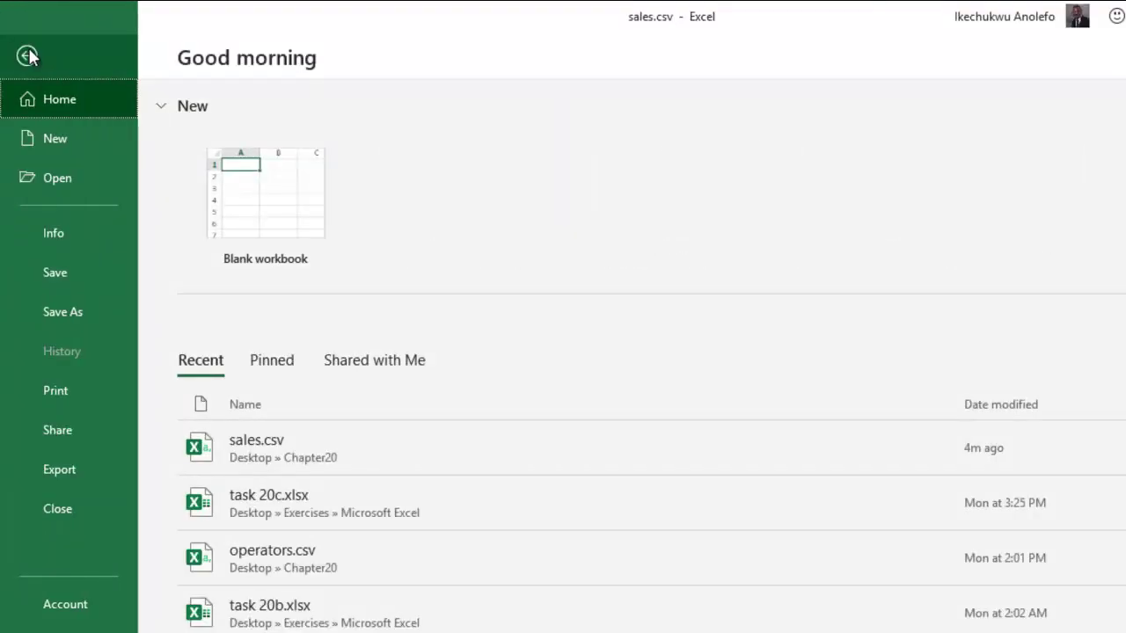
left_click(69, 311)
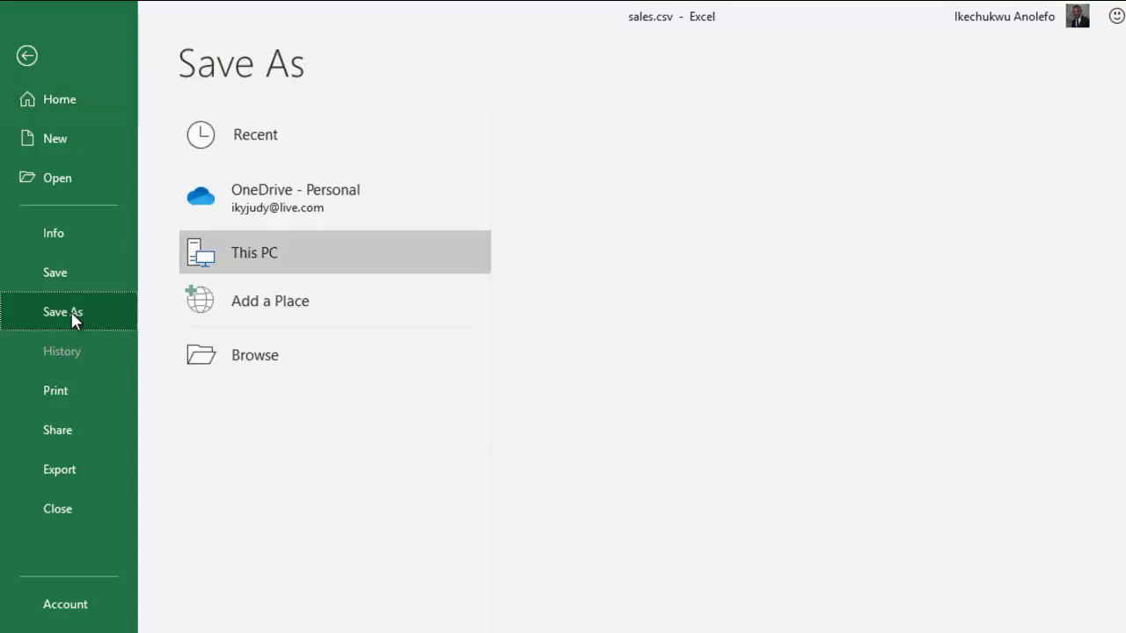
left_click(264, 379)
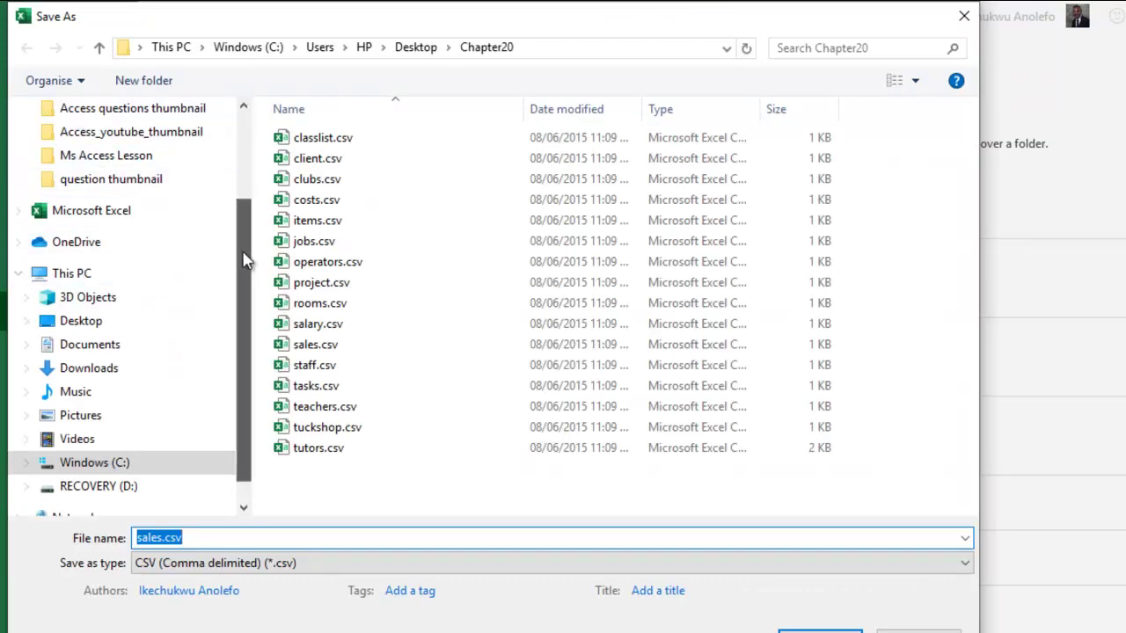
scroll(244, 236, "up", 1)
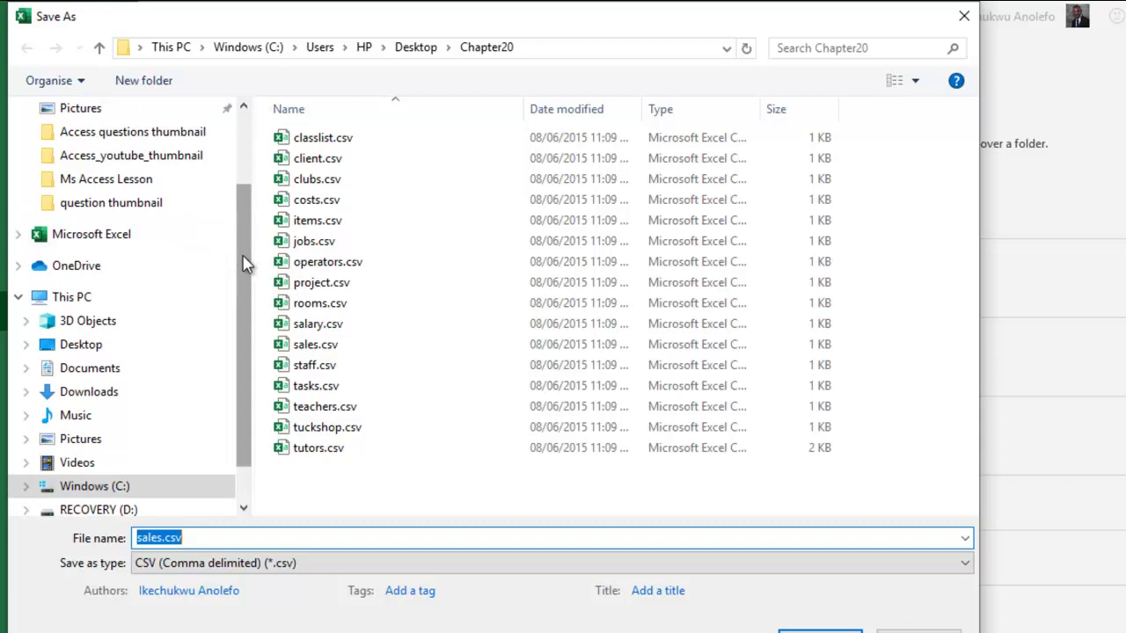
left_click(92, 346)
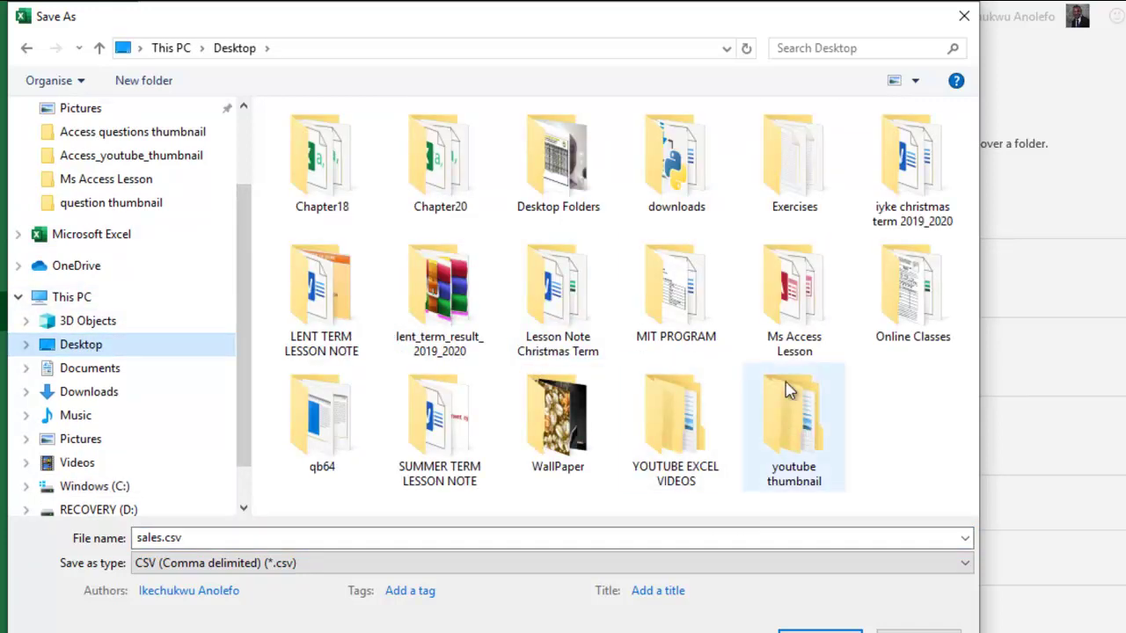
double_click(779, 202)
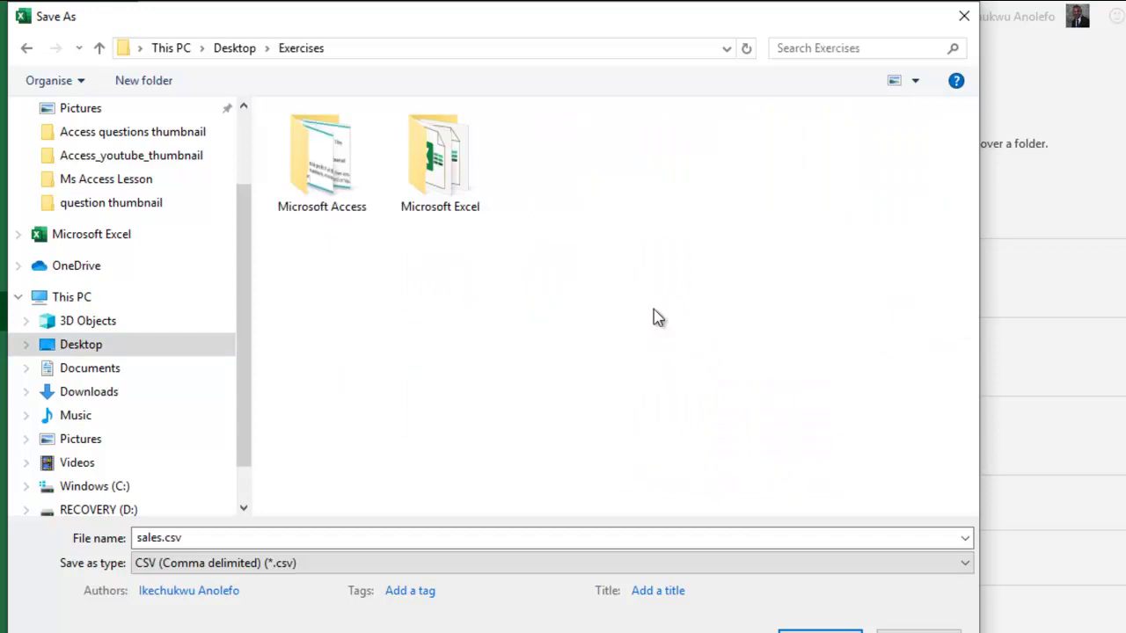
double_click(462, 198)
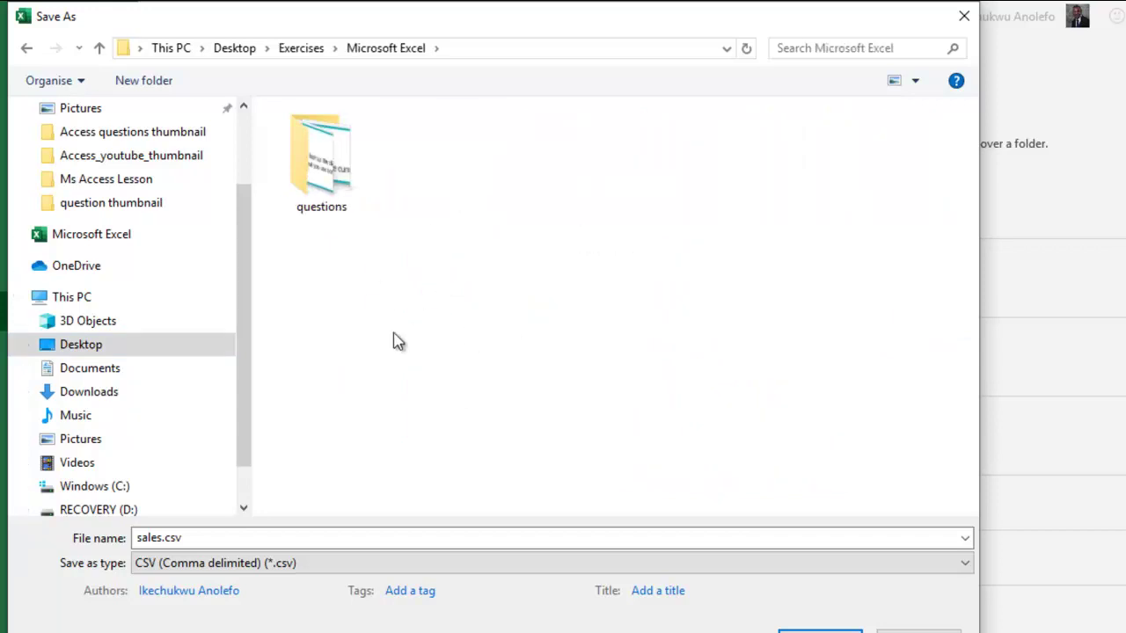
Set the file type to Excel Workbook (*.xlsx), name the file task 20d and save it
left_click(477, 567)
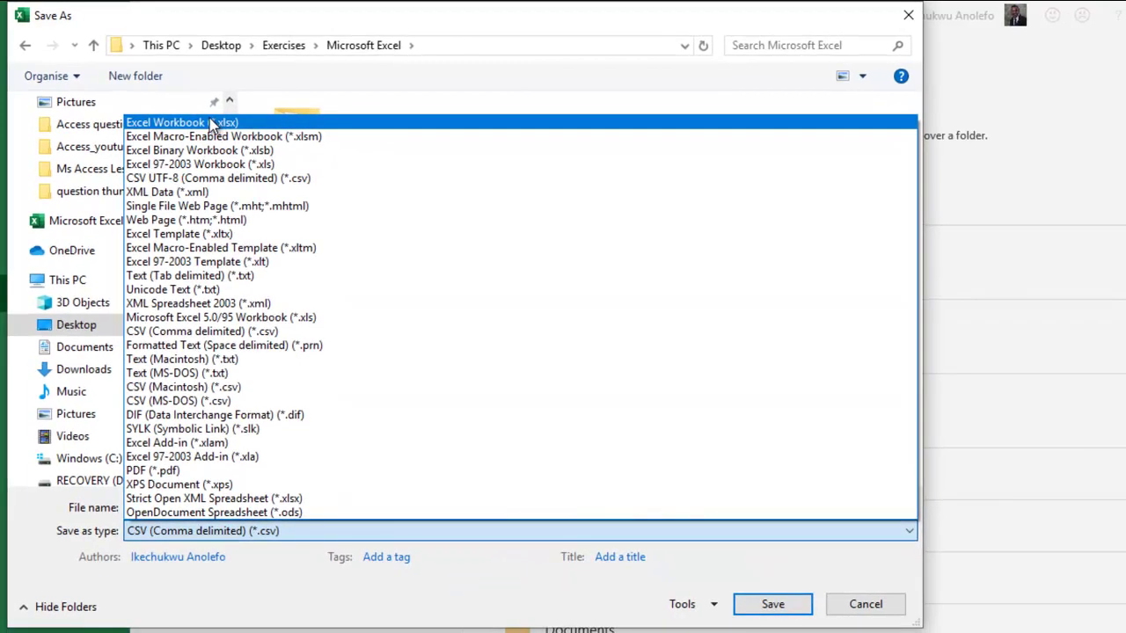
left_click(211, 126)
left_click(245, 508)
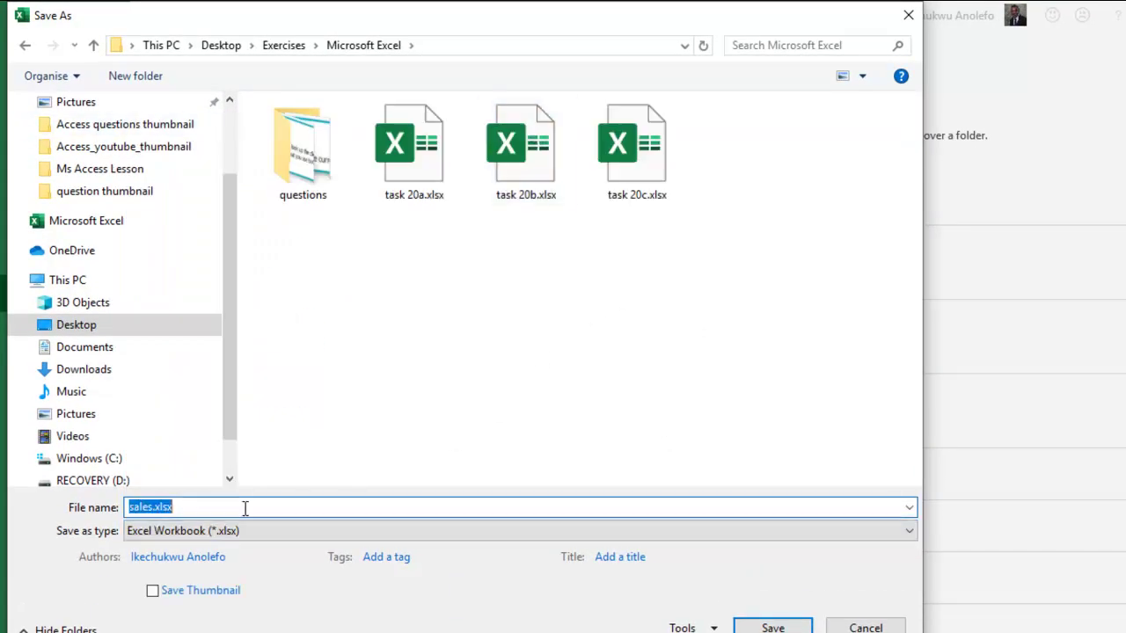
type("task 2")
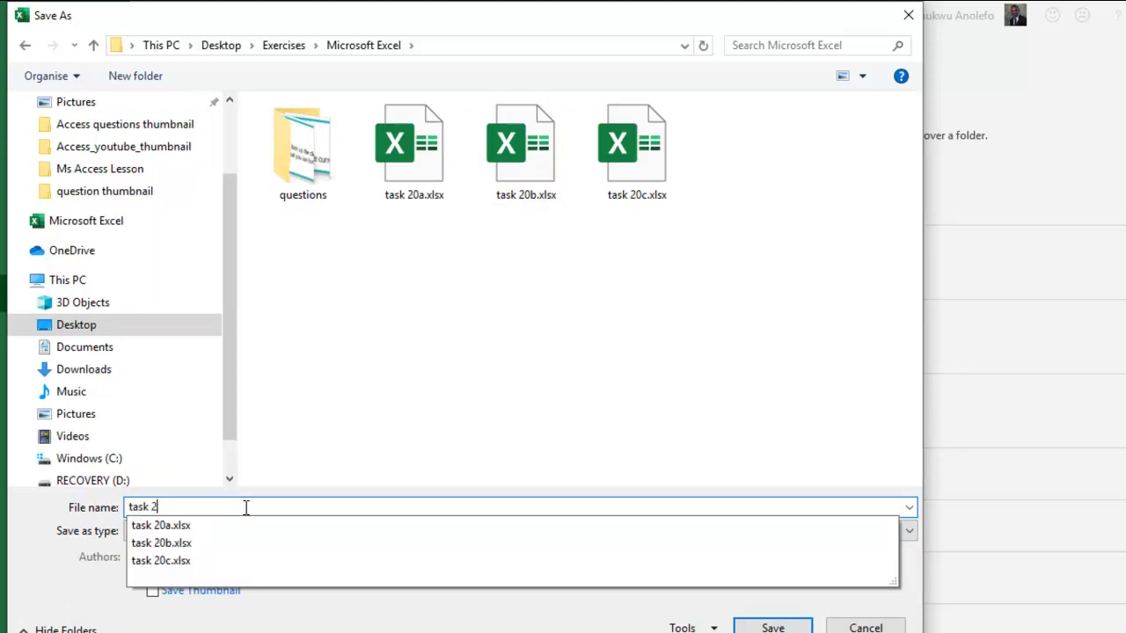
type("0d")
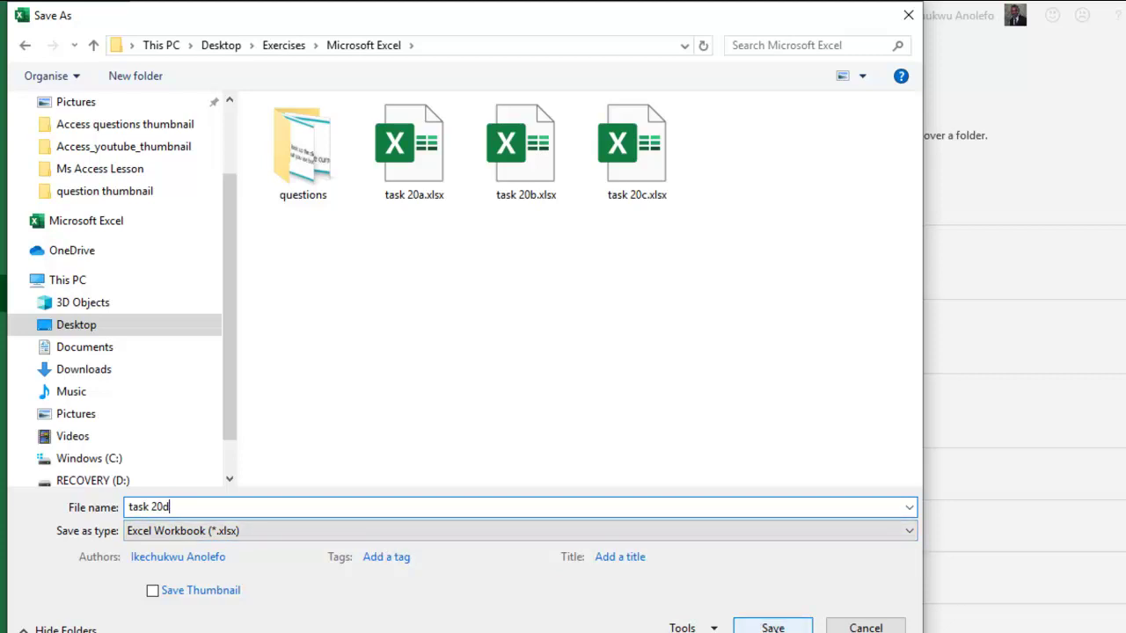
left_click(772, 627)
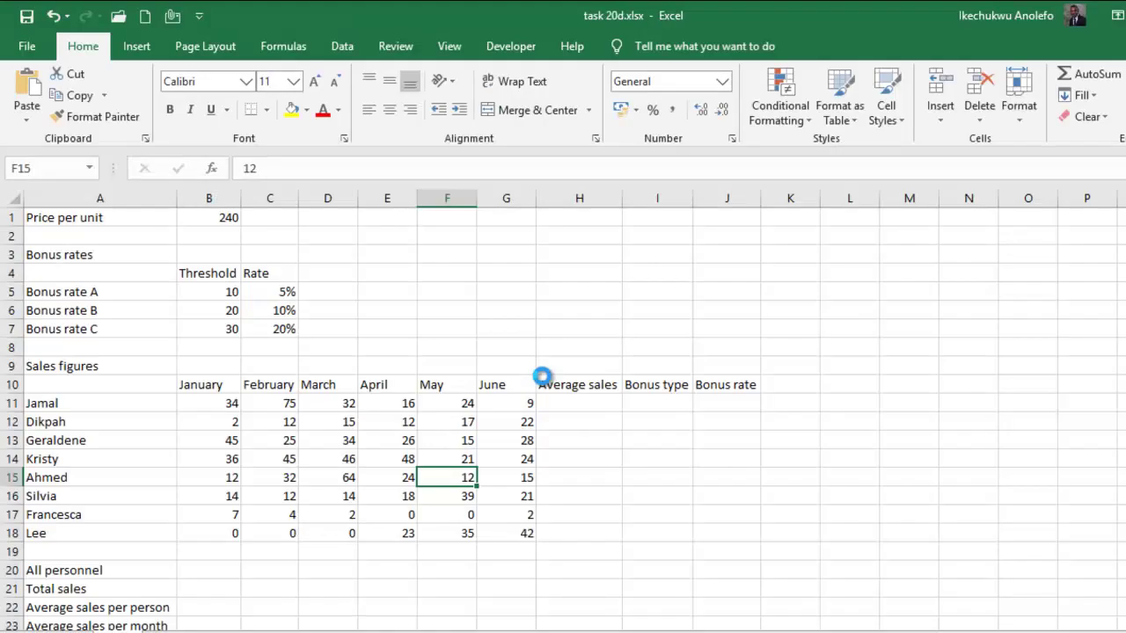